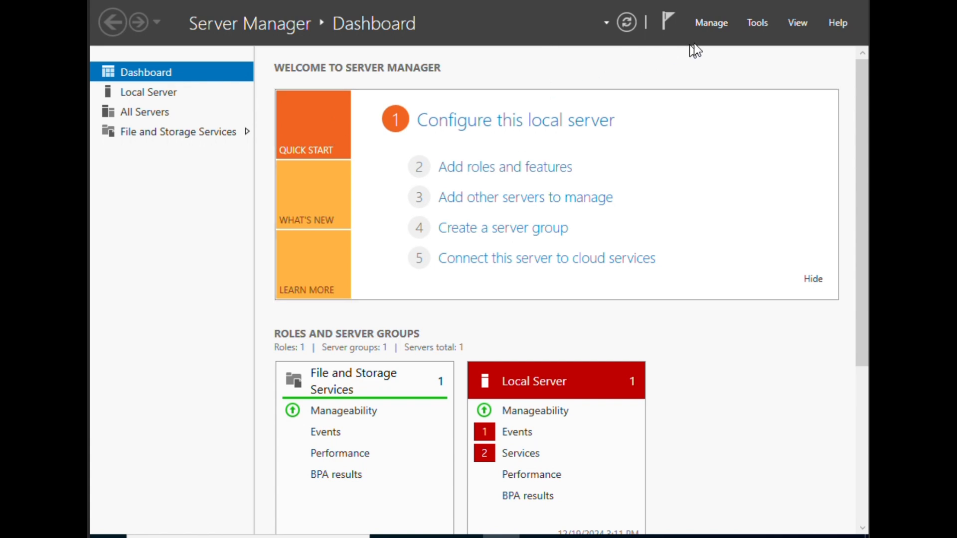
- Relaunch Server Manager by searching 'server' in Windows search
{"action": "left_click", "coordinate": [776, 1]}
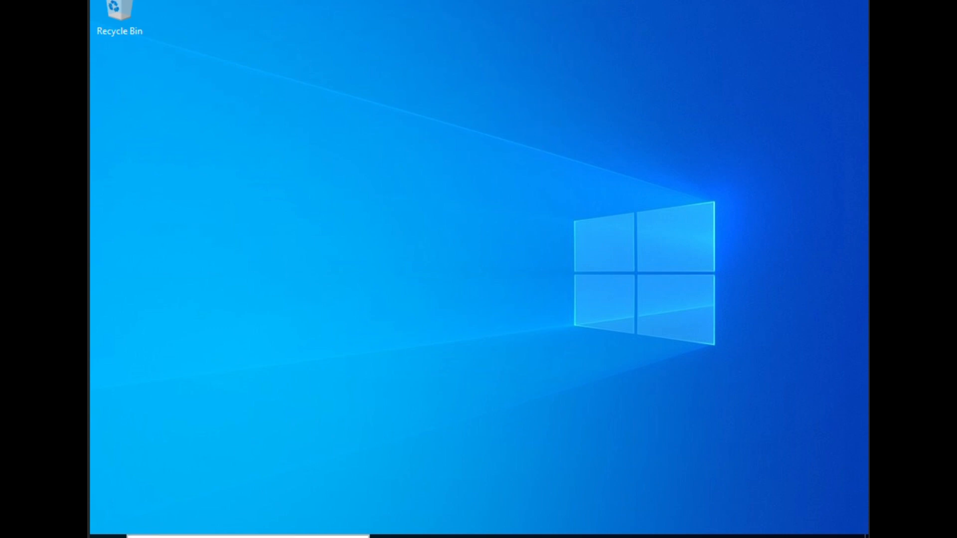
{"action": "left_click", "coordinate": [239, 536]}
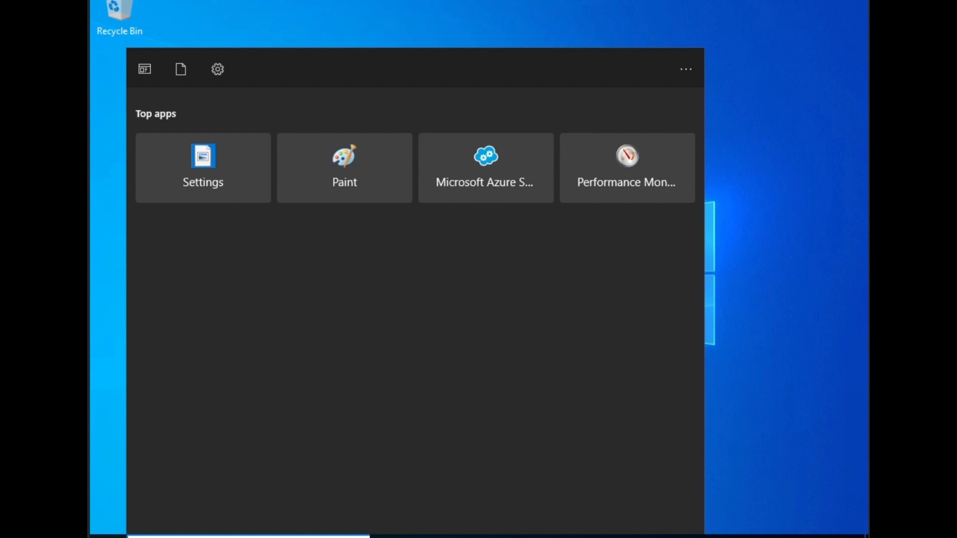
{"action": "type", "text": "server"}
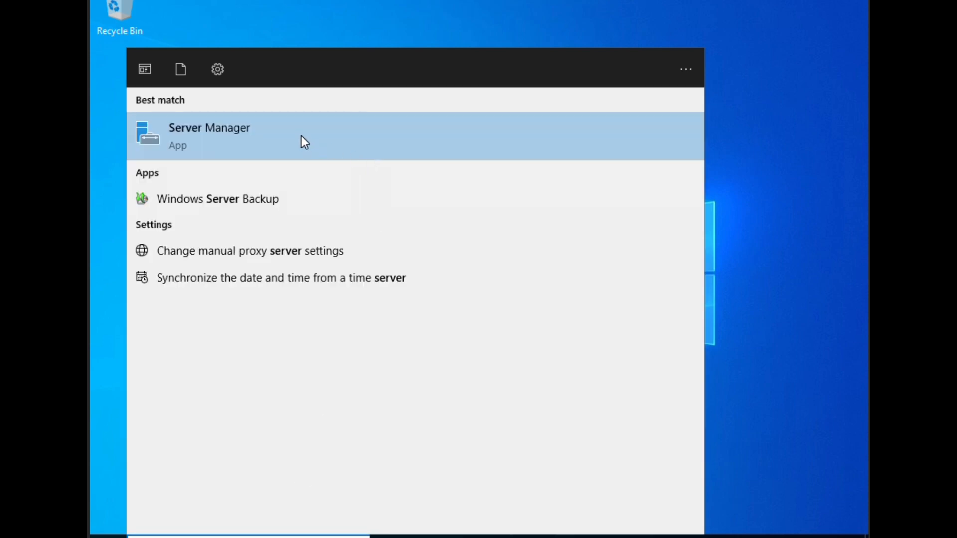
{"action": "left_click", "coordinate": [303, 142]}
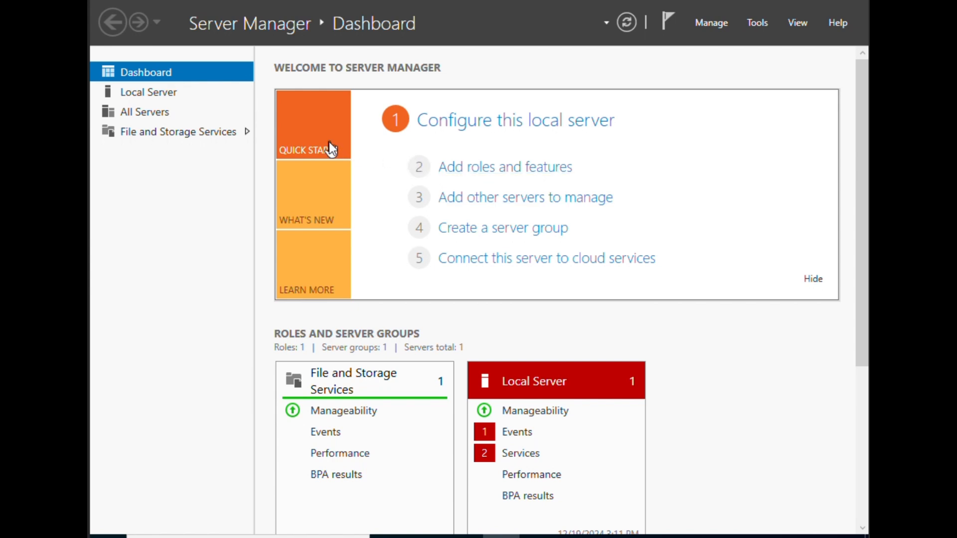
- Show the Local Server page and scroll through its Properties panel
{"action": "left_click", "coordinate": [167, 97]}
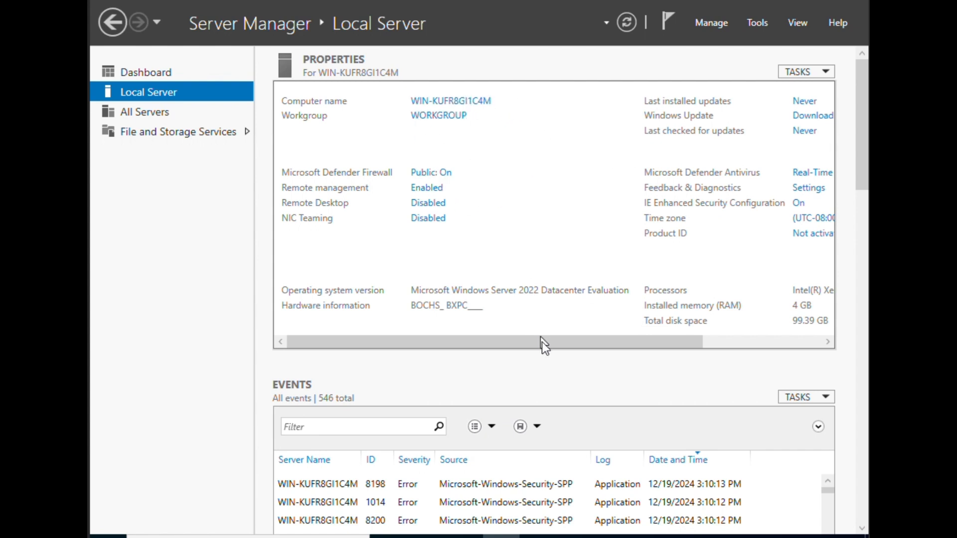
{"action": "left_click_drag", "start_coordinate": [542, 342], "coordinate": [780, 352]}
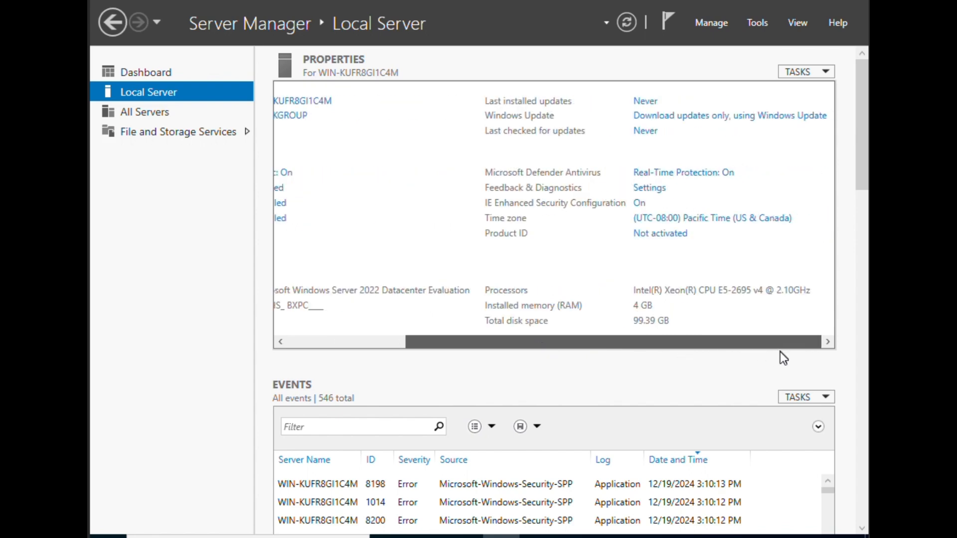
{"action": "left_click_drag", "start_coordinate": [662, 336], "coordinate": [356, 322]}
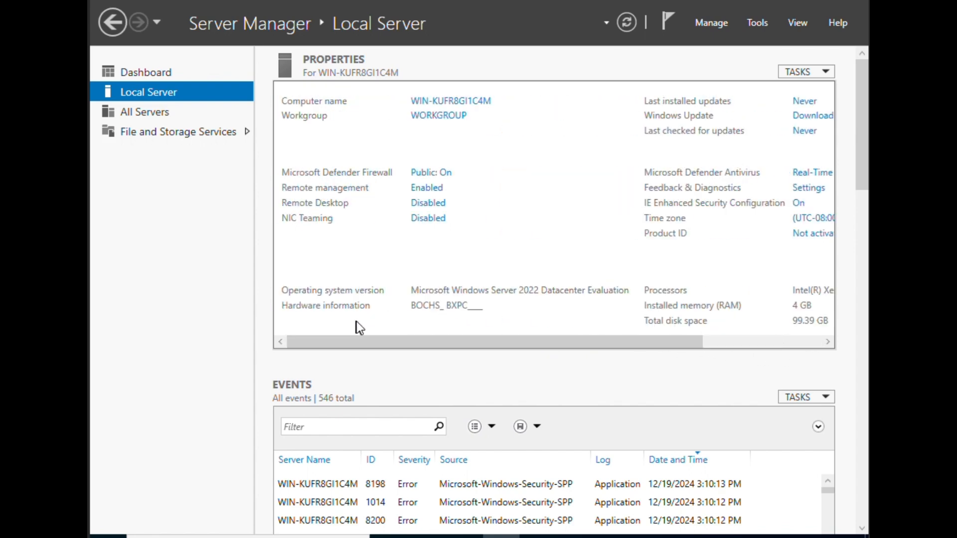
{"action": "left_click_drag", "start_coordinate": [542, 345], "coordinate": [378, 337]}
- Open System Properties' name change dialog and enter cybernett-dc as the computer name
{"action": "left_click", "coordinate": [459, 101]}
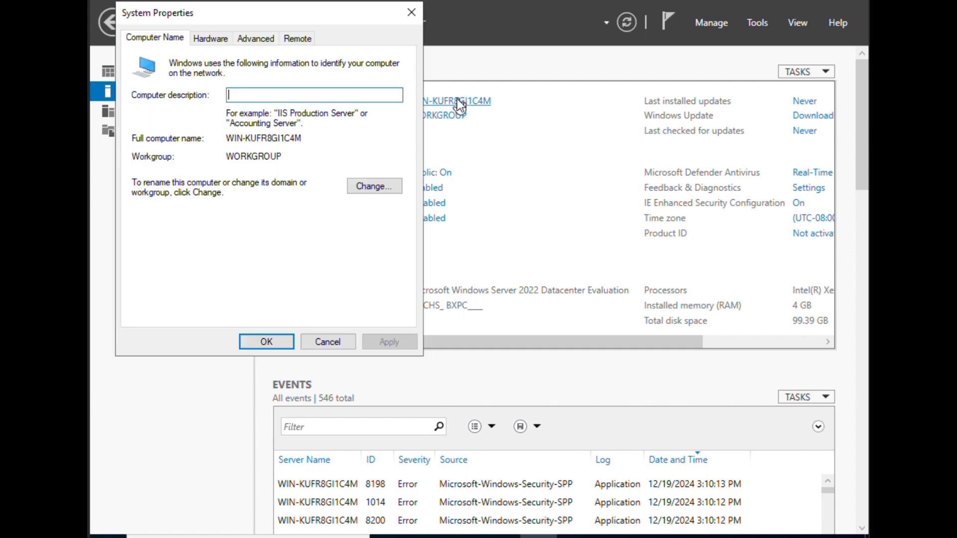
{"action": "left_click", "coordinate": [330, 337]}
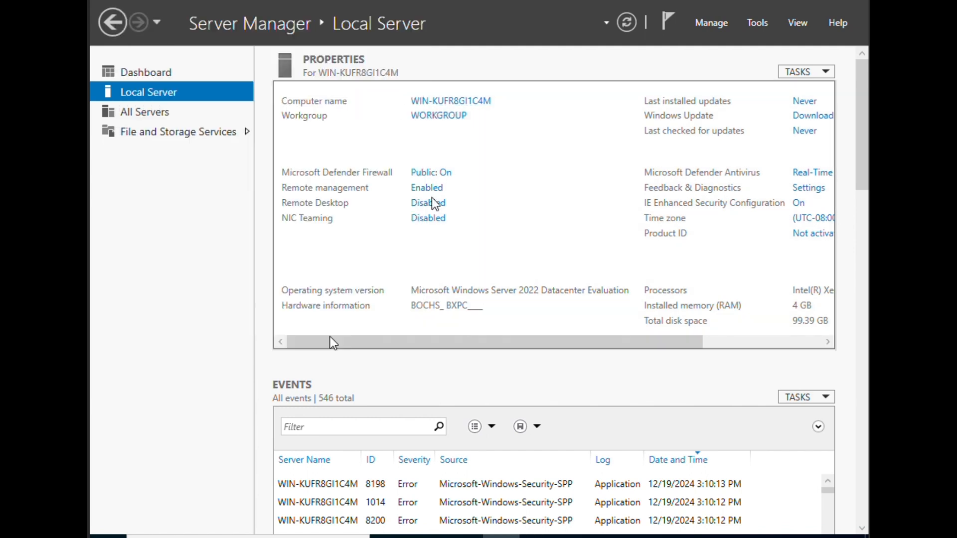
{"action": "left_click", "coordinate": [466, 100]}
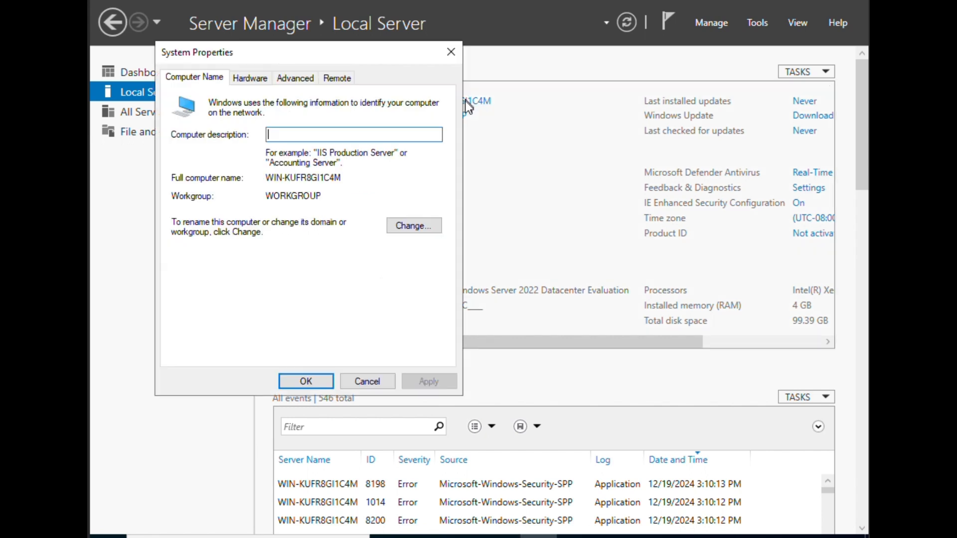
{"action": "left_click", "coordinate": [402, 230]}
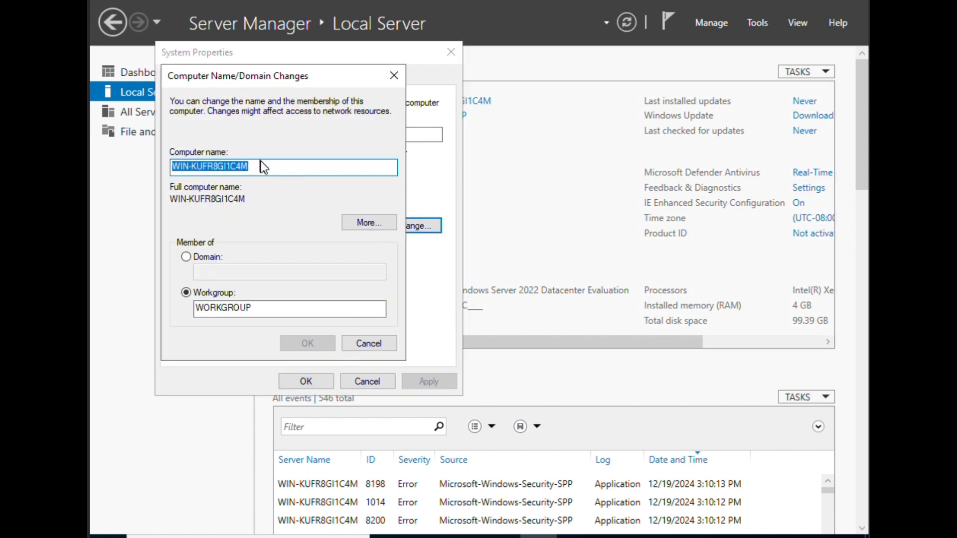
{"action": "type", "text": "cyb"}
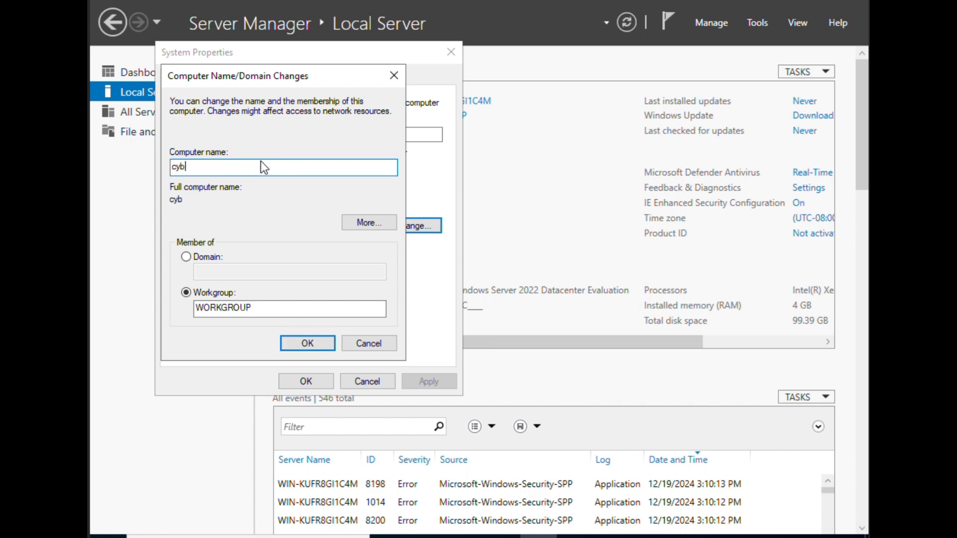
{"action": "type", "text": "ernett-dc"}
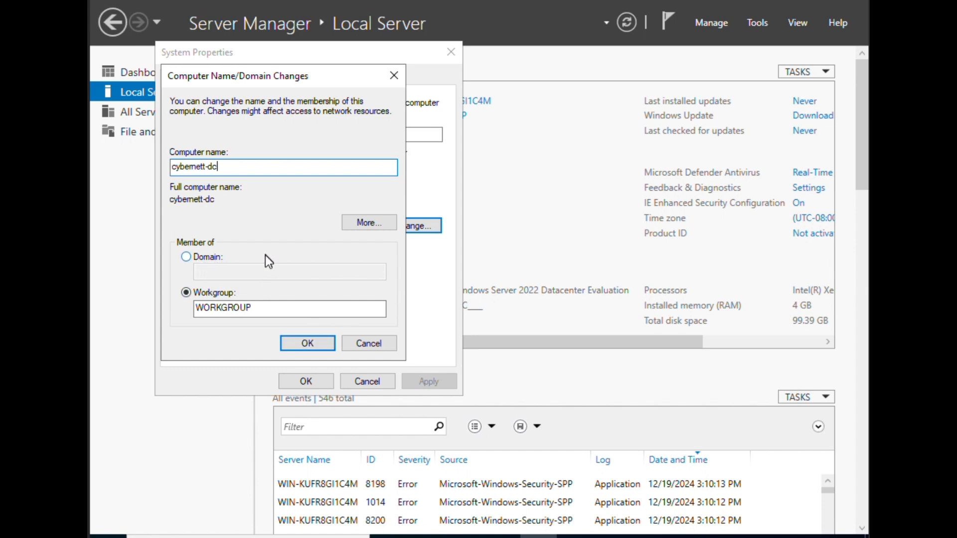
- Apply the name cybernett-dc, close System Properties, and choose Restart Later
{"action": "left_click", "coordinate": [313, 350]}
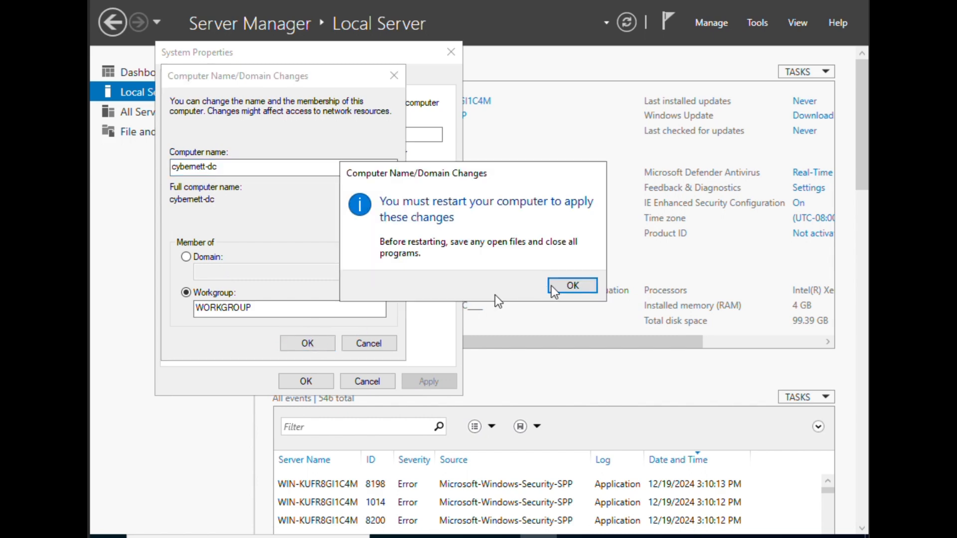
{"action": "left_click", "coordinate": [572, 288]}
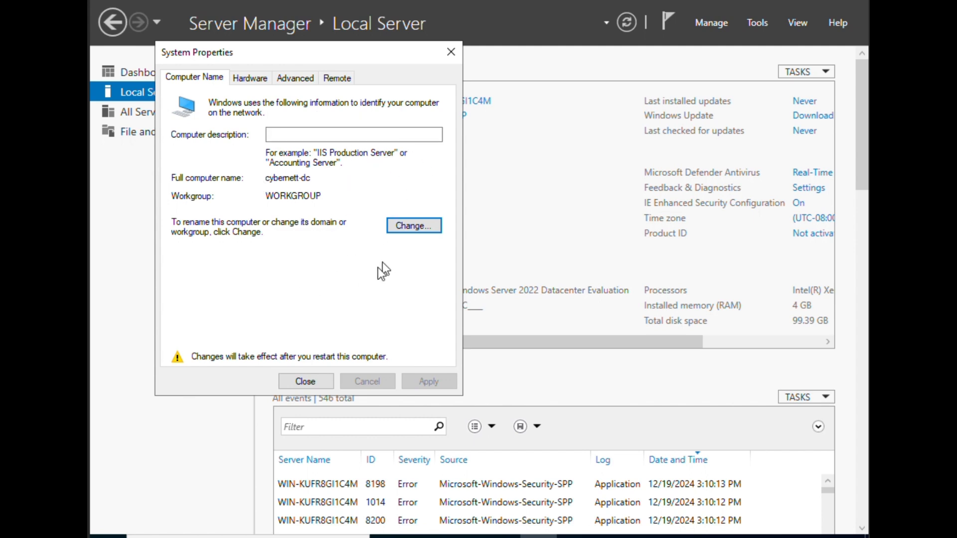
{"action": "left_click", "coordinate": [306, 382]}
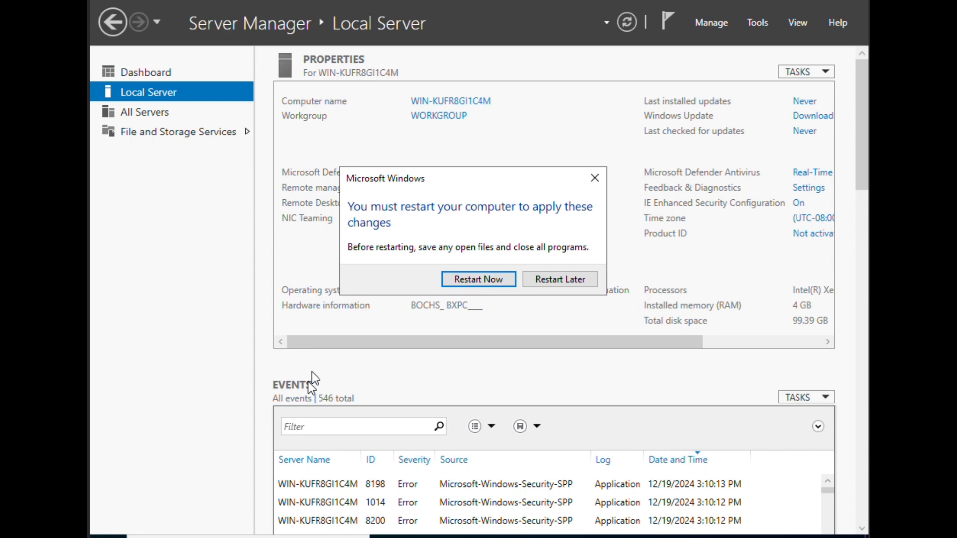
{"action": "left_click", "coordinate": [555, 279]}
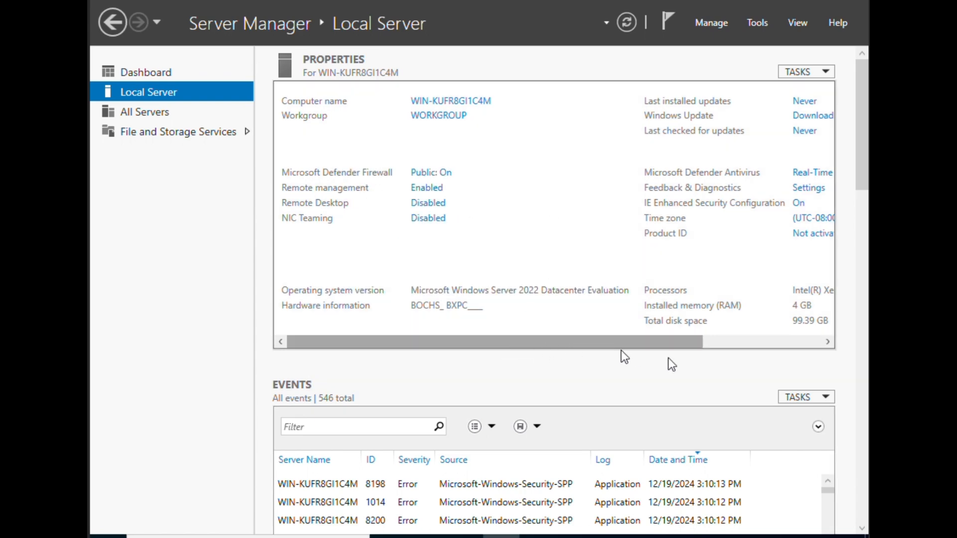
- Pick (UTC+01:00) West Central Africa in Time Zone Settings and confirm both date/time dialogs
{"action": "left_click_drag", "start_coordinate": [674, 343], "coordinate": [812, 344]}
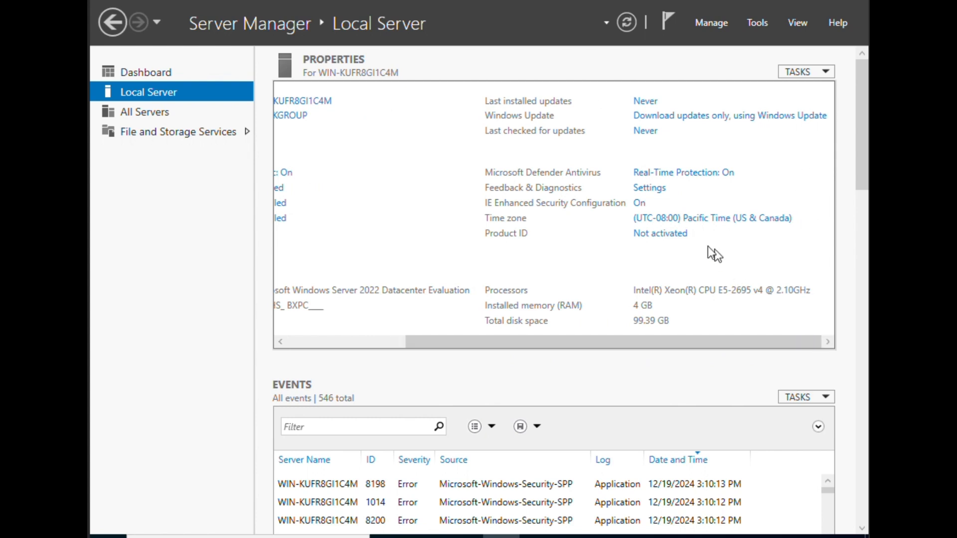
{"action": "left_click", "coordinate": [696, 217]}
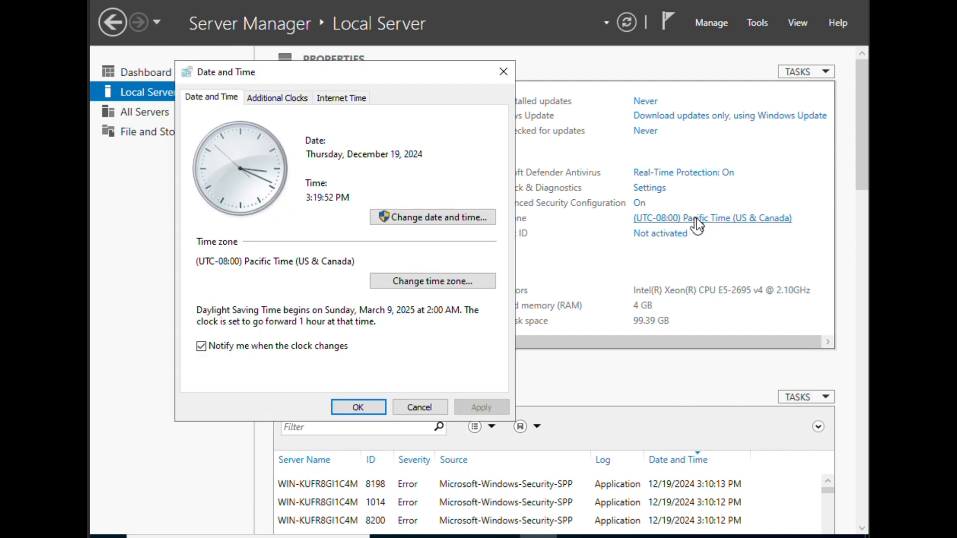
{"action": "left_click", "coordinate": [441, 282]}
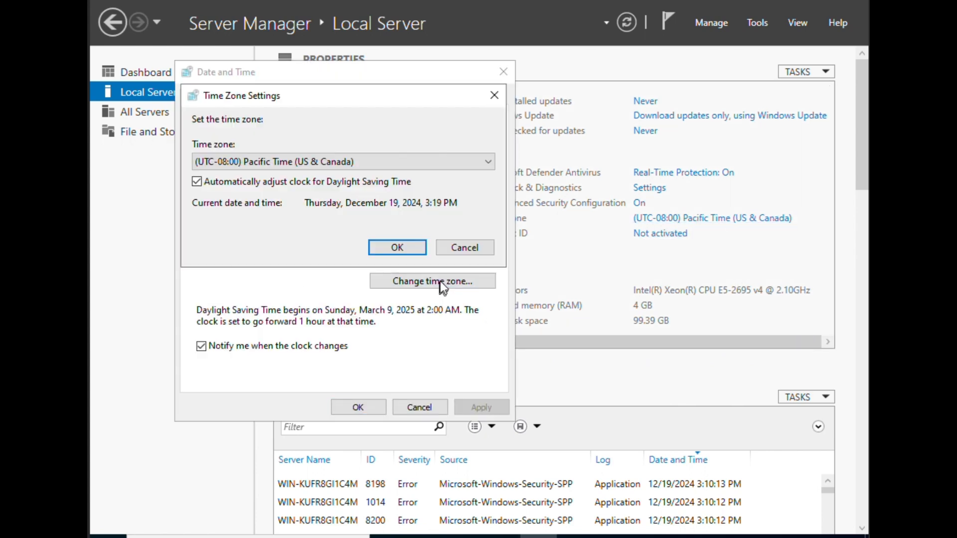
{"action": "left_click", "coordinate": [494, 166]}
{"action": "scroll", "coordinate": [403, 289], "scroll_direction": "down", "scroll_amount": 4}
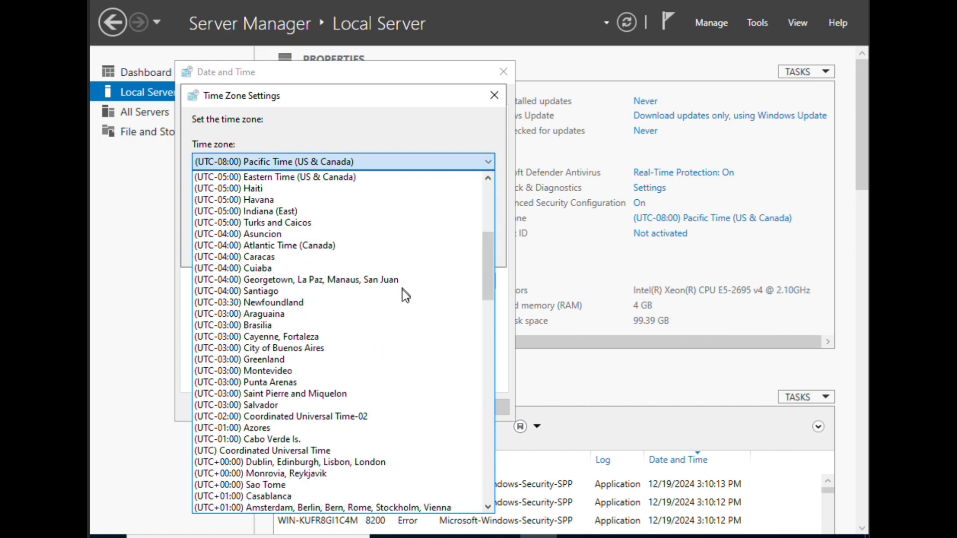
{"action": "scroll", "coordinate": [402, 294], "scroll_direction": "down", "scroll_amount": 2}
{"action": "scroll", "coordinate": [402, 294], "scroll_direction": "down", "scroll_amount": 2}
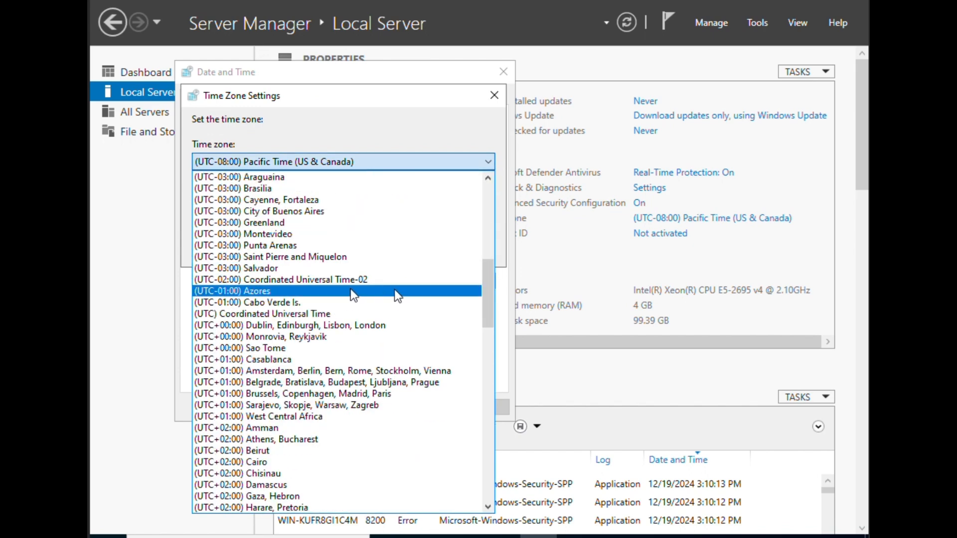
{"action": "scroll", "coordinate": [331, 319], "scroll_direction": "up", "scroll_amount": 4}
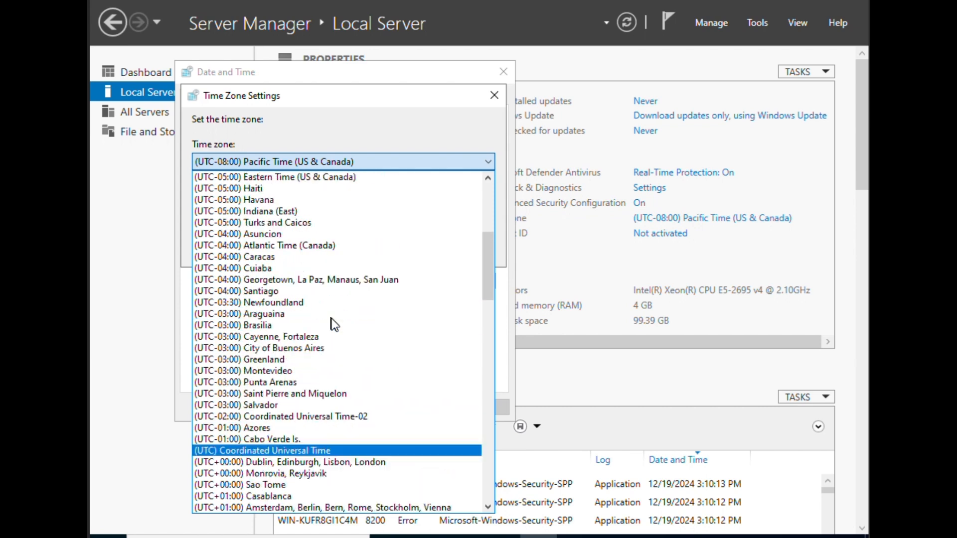
{"action": "scroll", "coordinate": [331, 321], "scroll_direction": "up", "scroll_amount": 5}
{"action": "scroll", "coordinate": [331, 322], "scroll_direction": "down", "scroll_amount": 5}
{"action": "scroll", "coordinate": [334, 324], "scroll_direction": "down", "scroll_amount": 7}
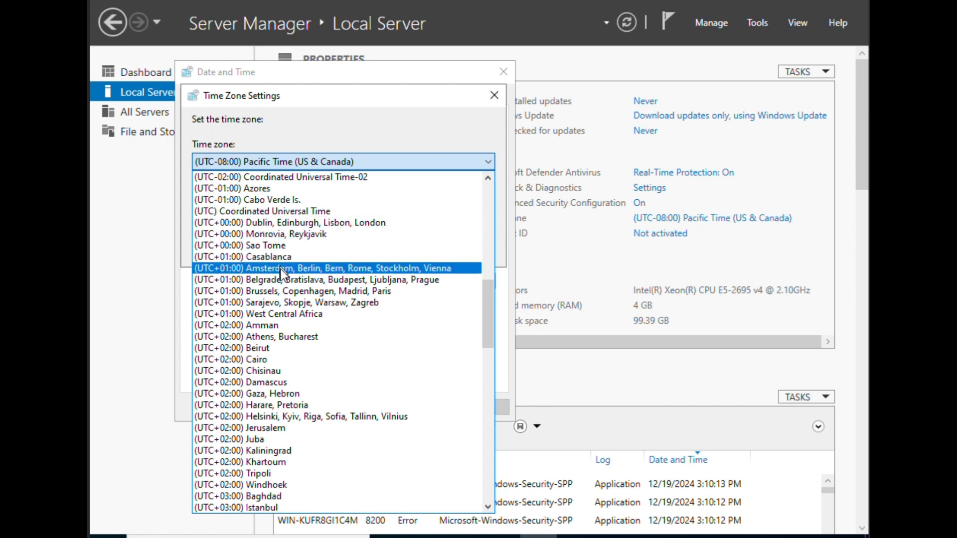
{"action": "left_click", "coordinate": [298, 313]}
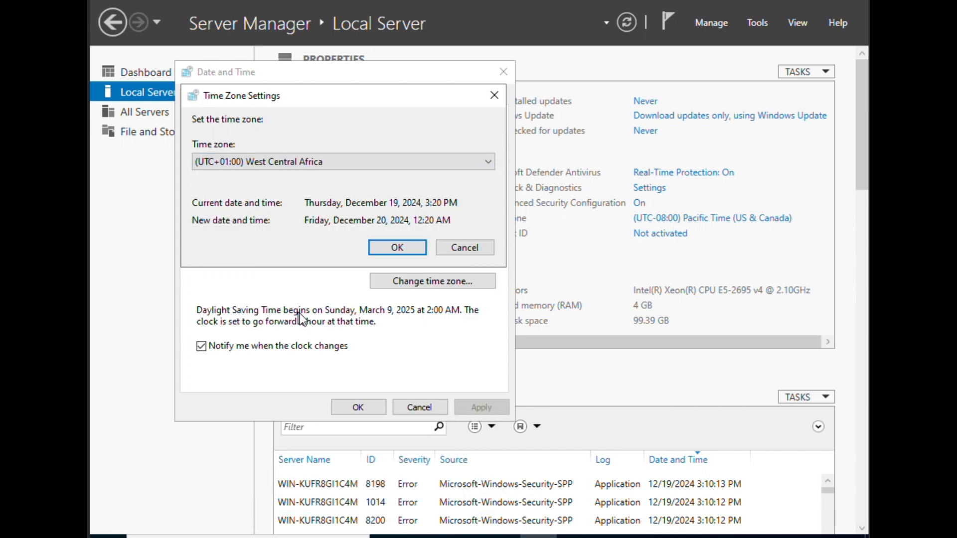
{"action": "left_click", "coordinate": [413, 248]}
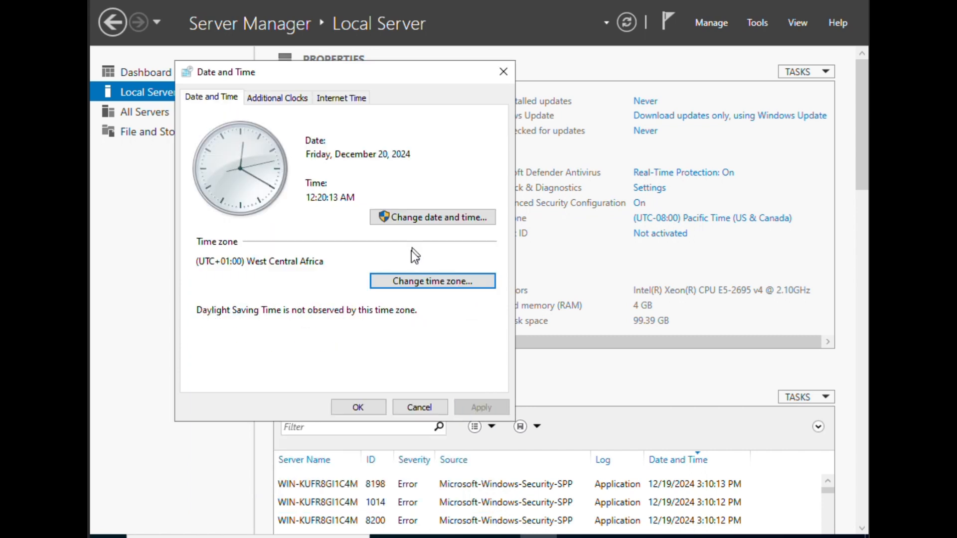
{"action": "left_click", "coordinate": [362, 404]}
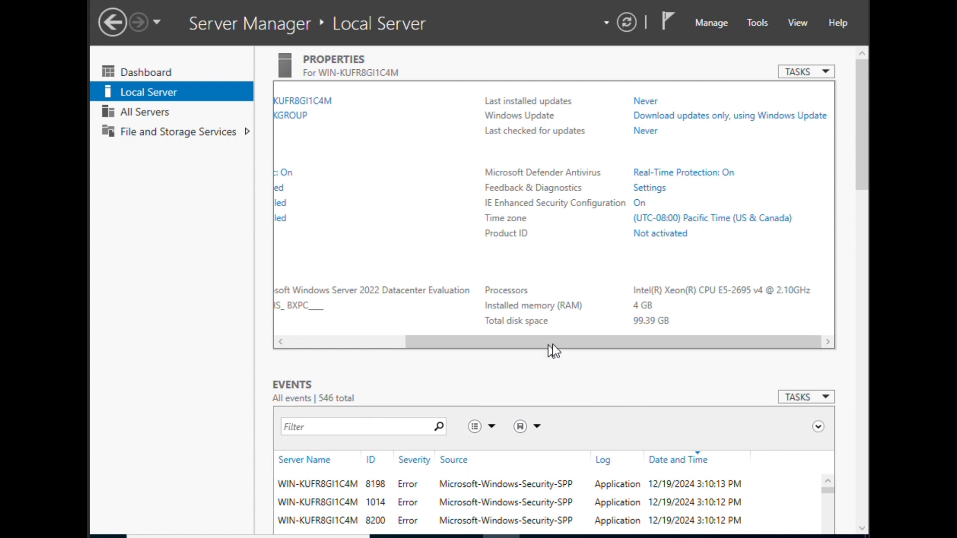
{"action": "left_click_drag", "start_coordinate": [571, 342], "coordinate": [391, 334]}
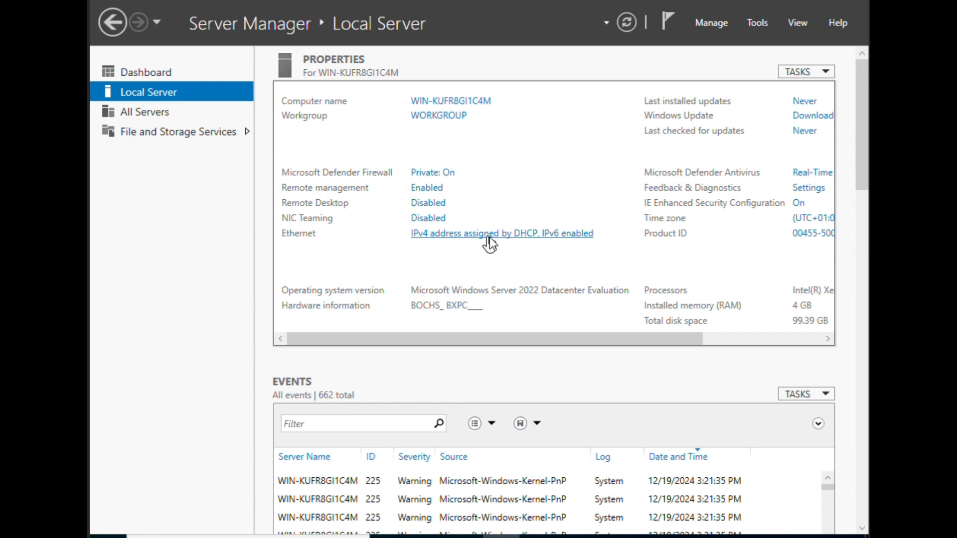
- Open the Ethernet adapter's IPv4 properties and switch to a manually entered IP address
{"action": "left_click", "coordinate": [447, 237]}
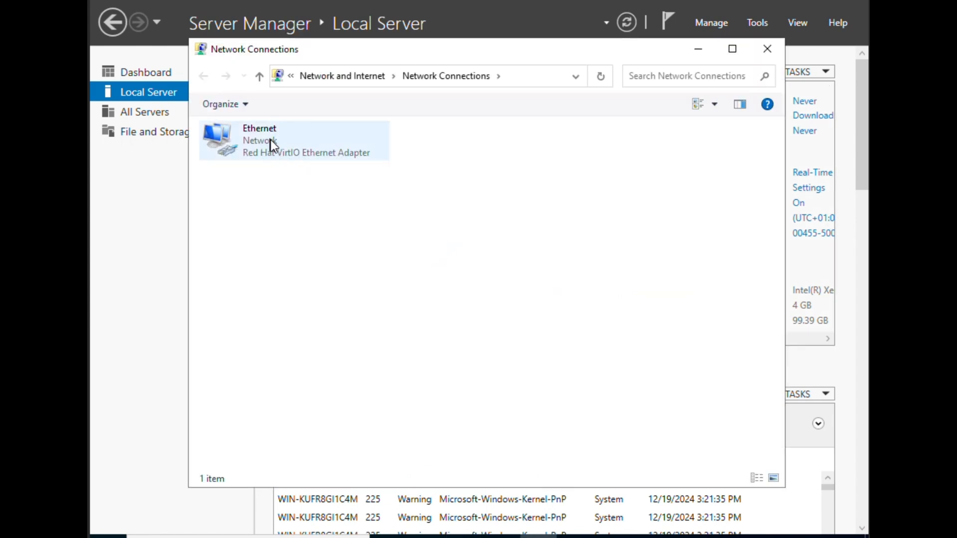
{"action": "right_click", "coordinate": [270, 140]}
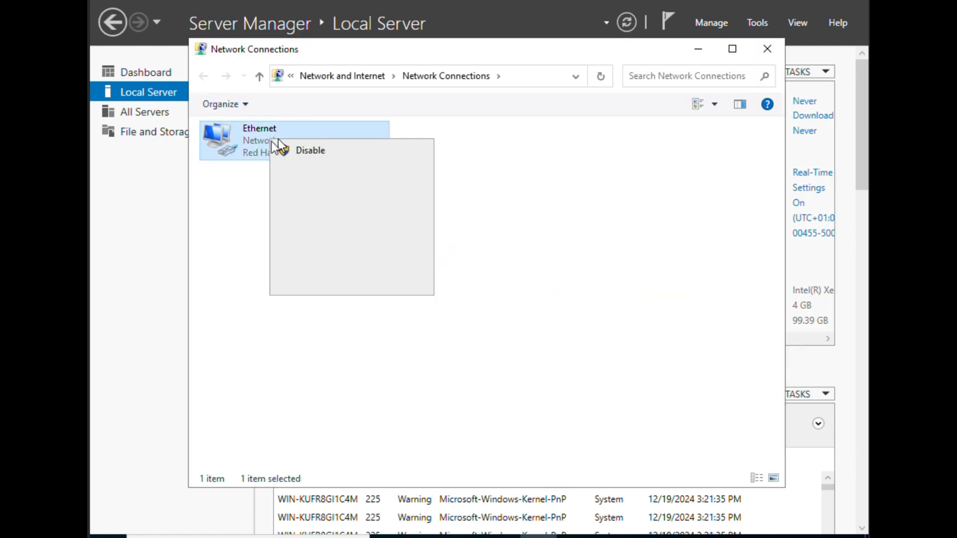
{"action": "left_click", "coordinate": [321, 284]}
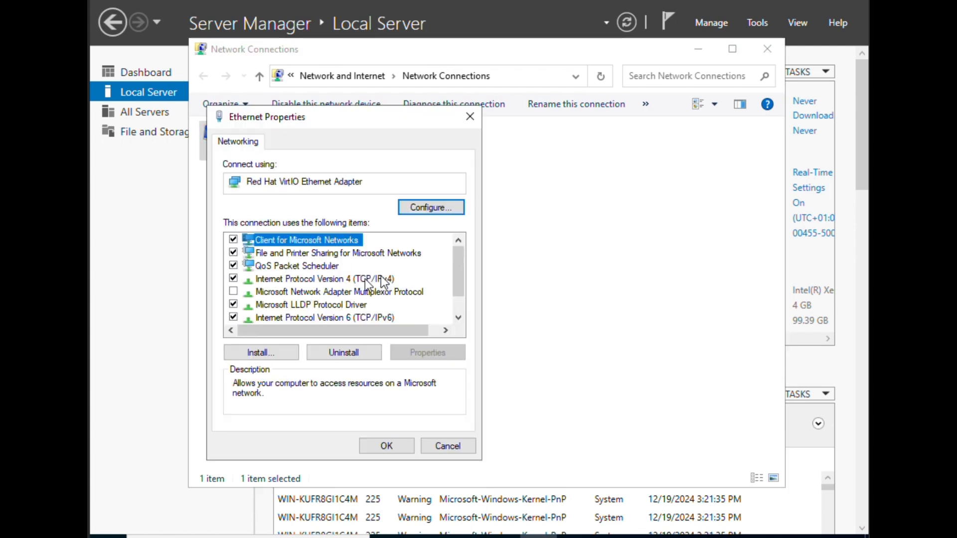
{"action": "double_click", "coordinate": [301, 280]}
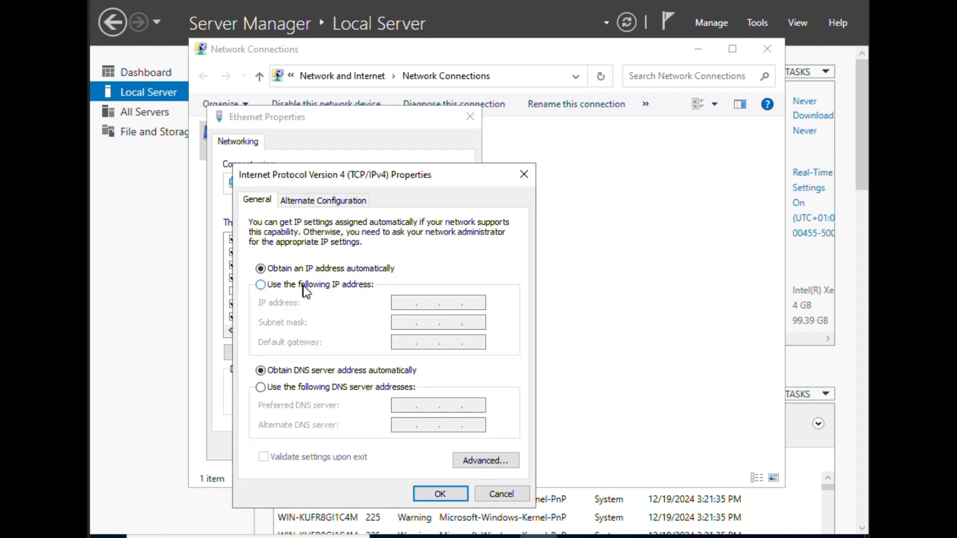
{"action": "left_click", "coordinate": [303, 286]}
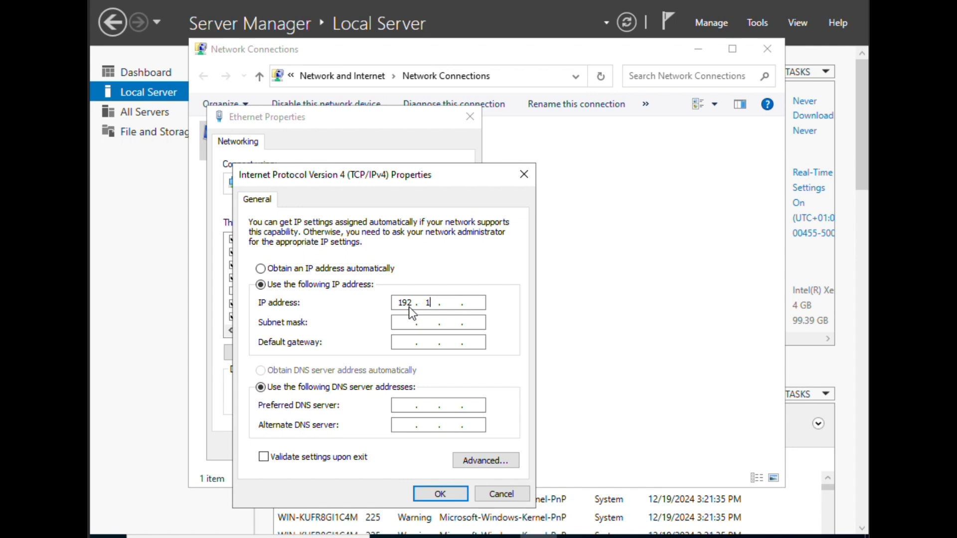
- Enter IP 192.168.100.74, mask 255.255.255.0, gateway 192.168.100.81, DNS 8.8.8.8, and save
{"action": "left_click", "coordinate": [409, 307]}
{"action": "type", "text": "192.168.10."}
{"action": "key", "text": "BackSpace"}
{"action": "type", "text": "00 . 74"}
{"action": "key", "text": "Tab"}
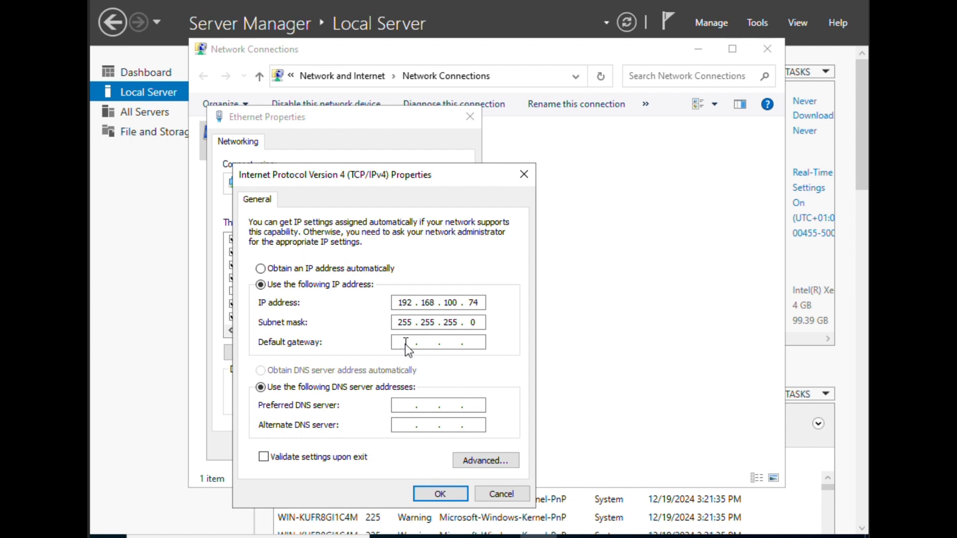
{"action": "type", "text": "192 . 168 . 100 ."}
{"action": "type", "text": "81"}
{"action": "left_click", "coordinate": [405, 409]}
{"action": "type", "text": "8.8.8.8"}
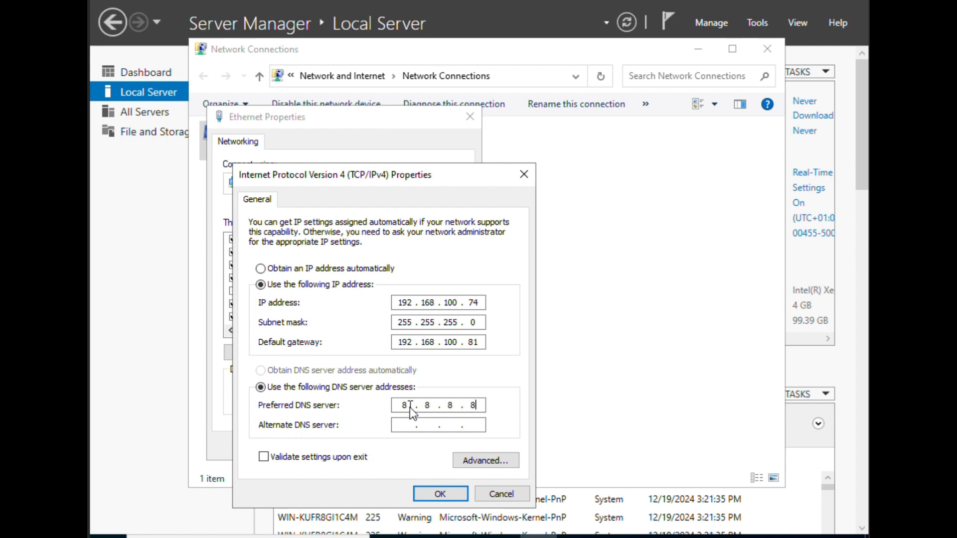
{"action": "left_click", "coordinate": [434, 496]}
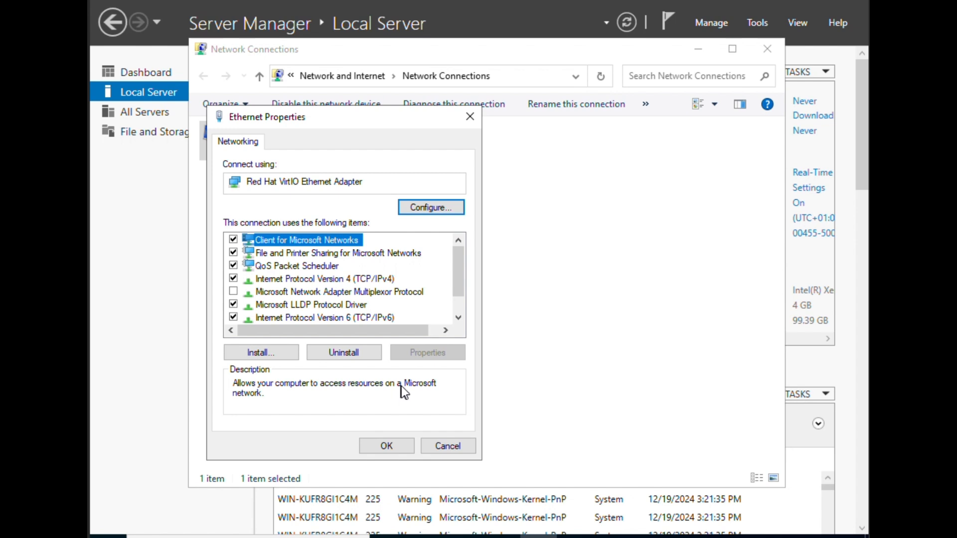
- Apply the Ethernet settings and view connection details showing 192.168.100.74 with DHCP off
{"action": "scroll", "coordinate": [292, 312], "scroll_direction": "down", "scroll_amount": 1}
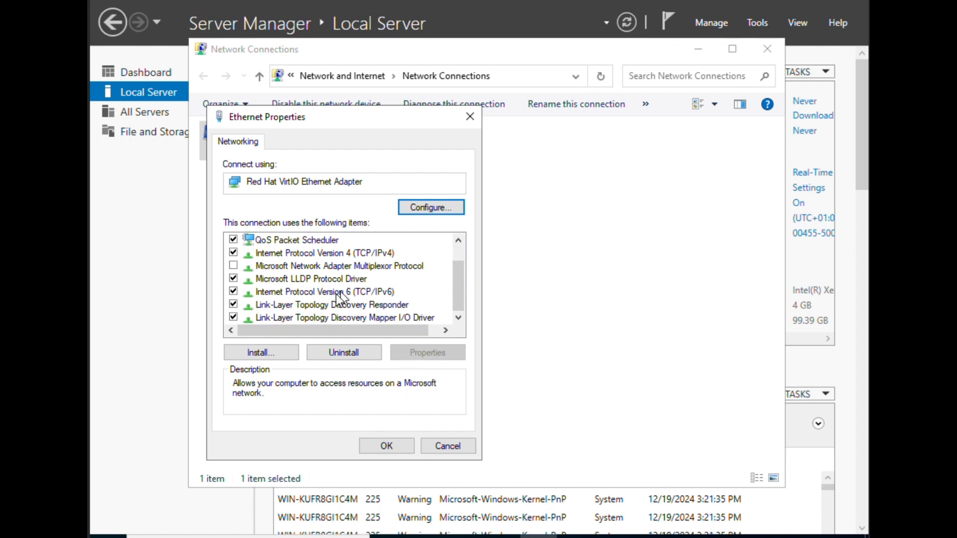
{"action": "left_click", "coordinate": [385, 447]}
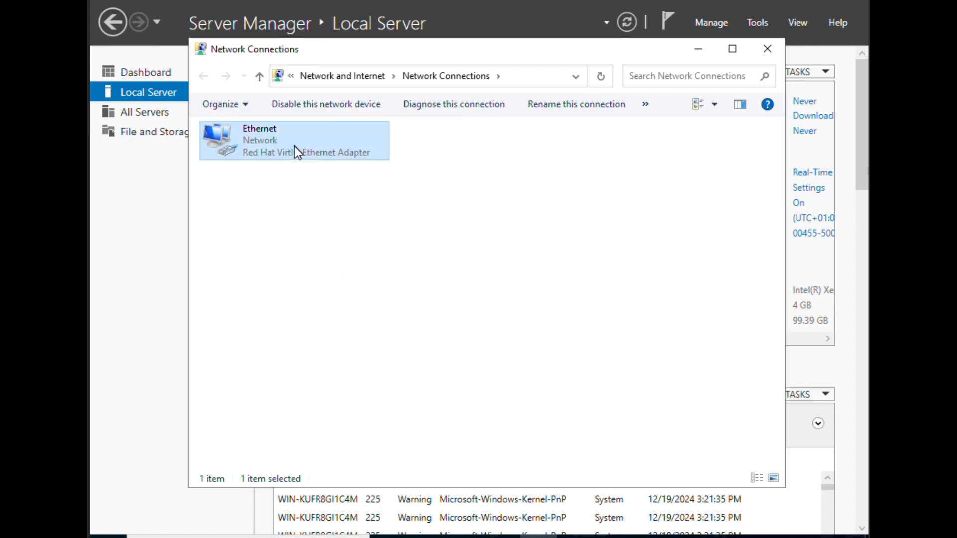
{"action": "right_click", "coordinate": [295, 147]}
{"action": "left_click", "coordinate": [343, 171]}
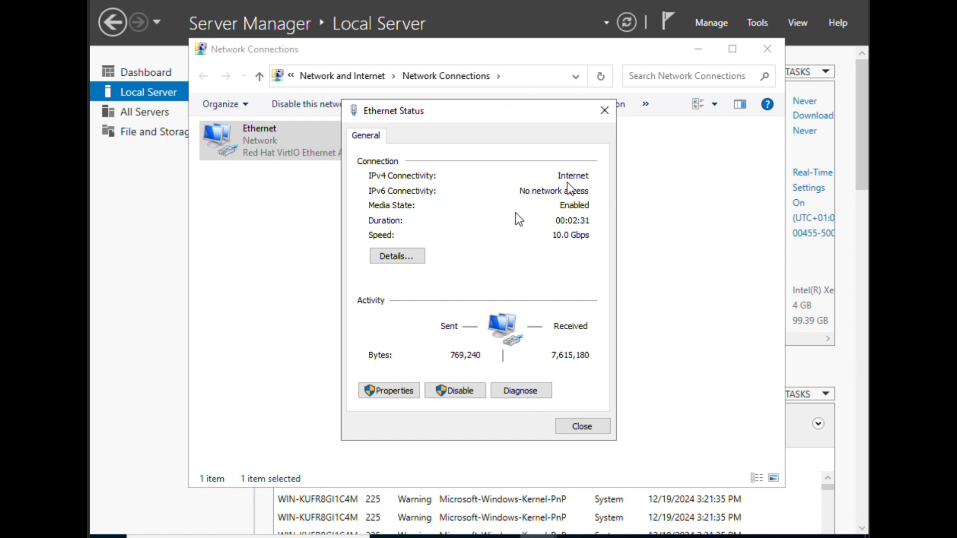
{"action": "left_click", "coordinate": [410, 259]}
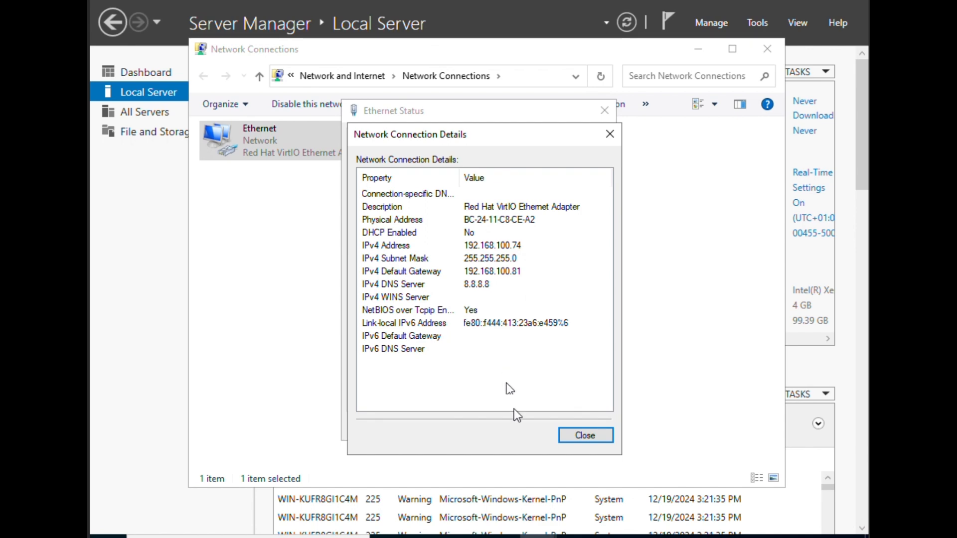
- Close the connection details, Ethernet status and Network Connections windows
{"action": "left_click", "coordinate": [586, 435]}
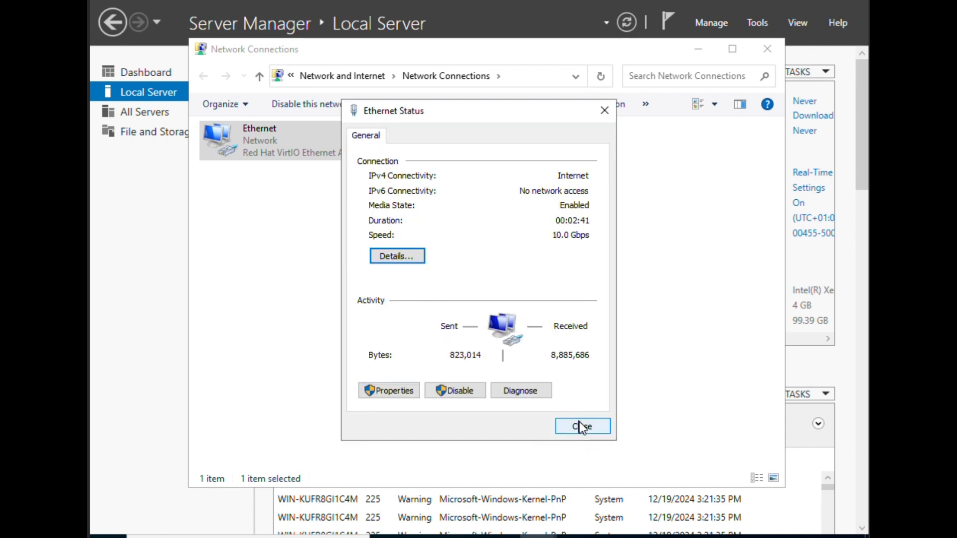
{"action": "left_click", "coordinate": [581, 426]}
{"action": "left_click", "coordinate": [776, 52]}
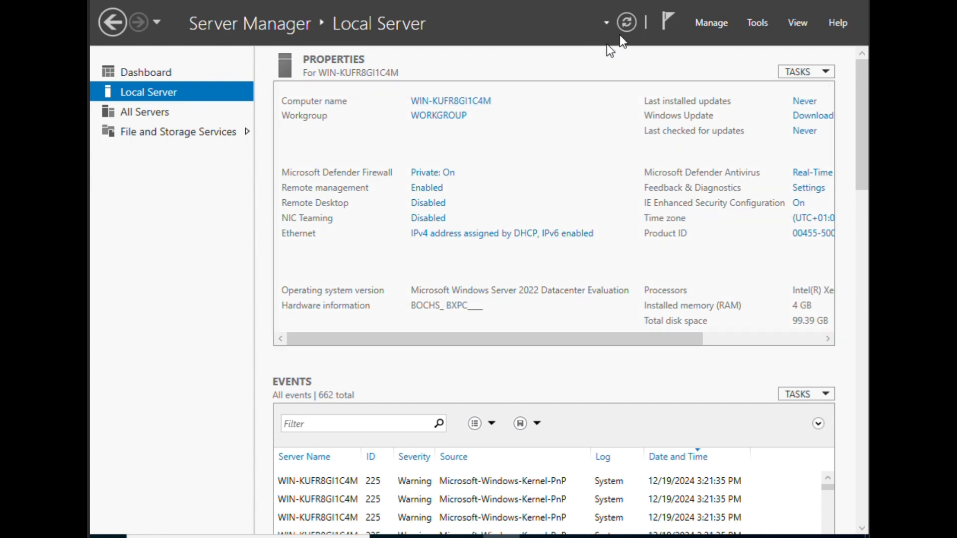
- Refresh Local Server to show Ethernet at 192.168.100.74, then restart with the default reason
{"action": "left_click", "coordinate": [626, 23]}
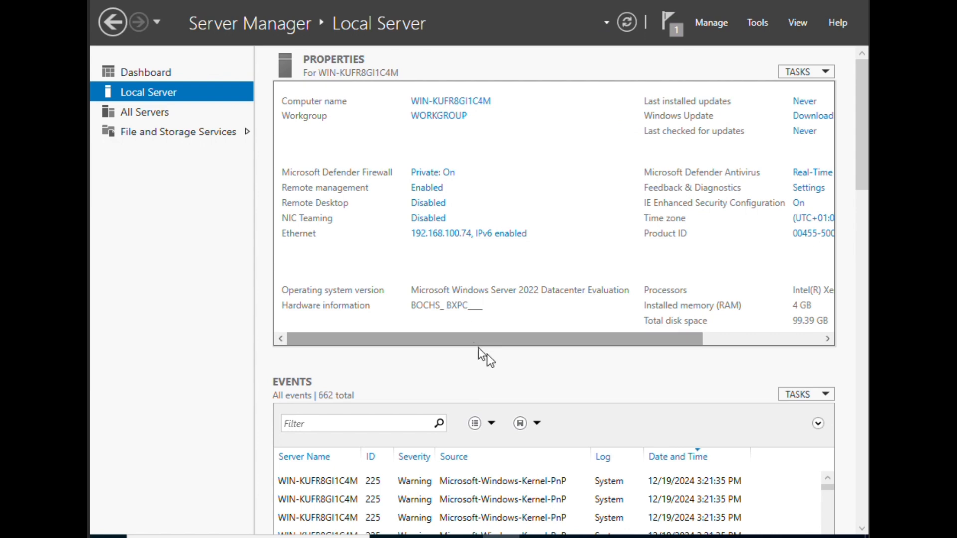
{"action": "left_click_drag", "start_coordinate": [492, 346], "coordinate": [334, 323]}
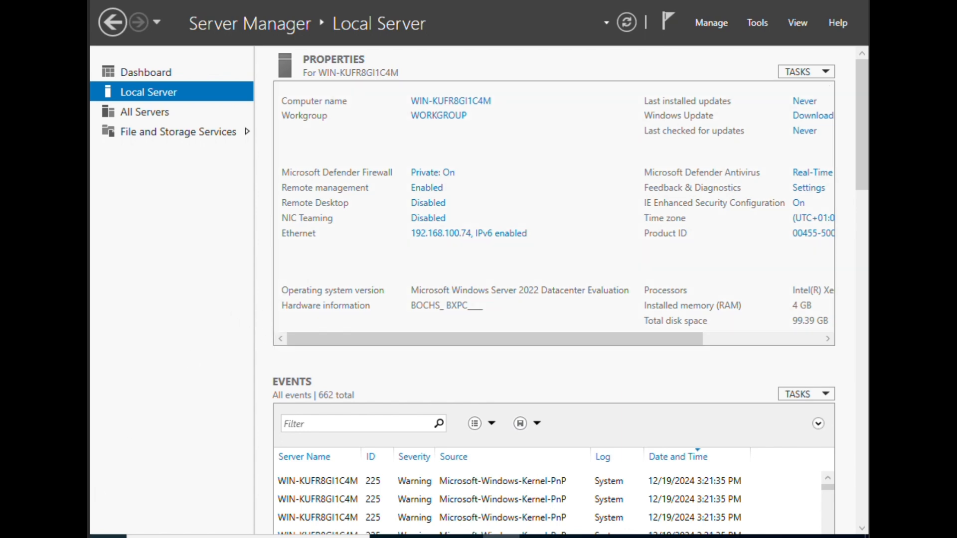
{"action": "left_click", "coordinate": [107, 537]}
{"action": "left_click", "coordinate": [111, 519]}
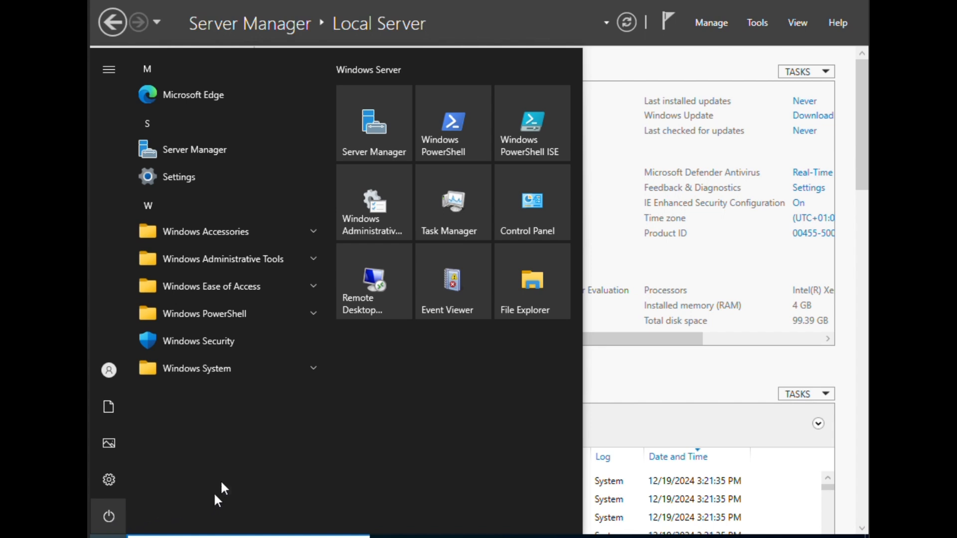
{"action": "left_click", "coordinate": [139, 480]}
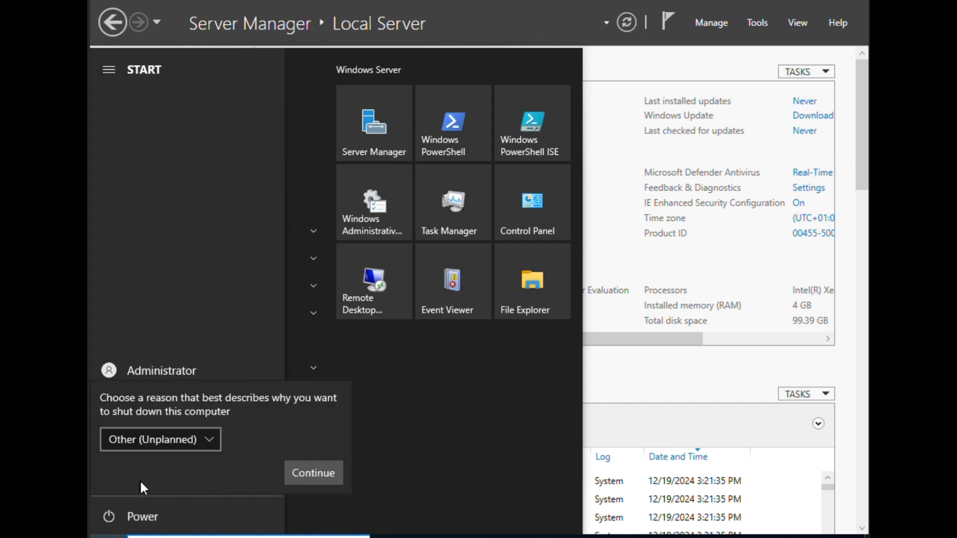
{"action": "left_click", "coordinate": [309, 475]}
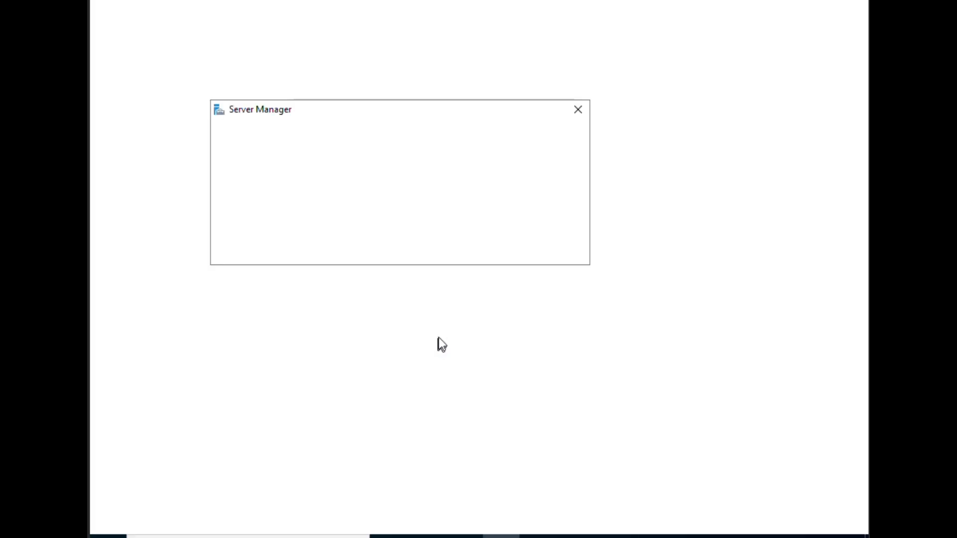
{"action": "left_click", "coordinate": [580, 110]}
{"action": "left_click", "coordinate": [210, 93]}
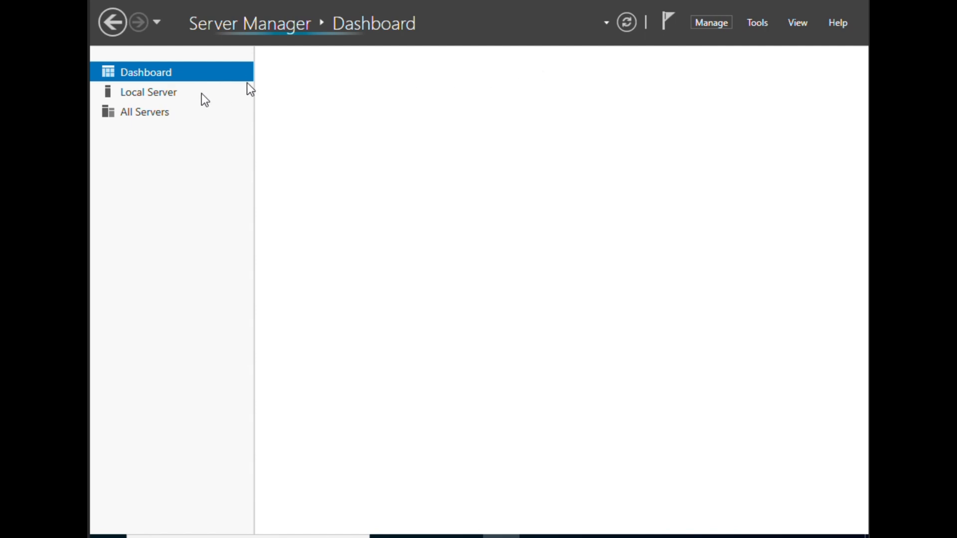
{"action": "left_click", "coordinate": [162, 102]}
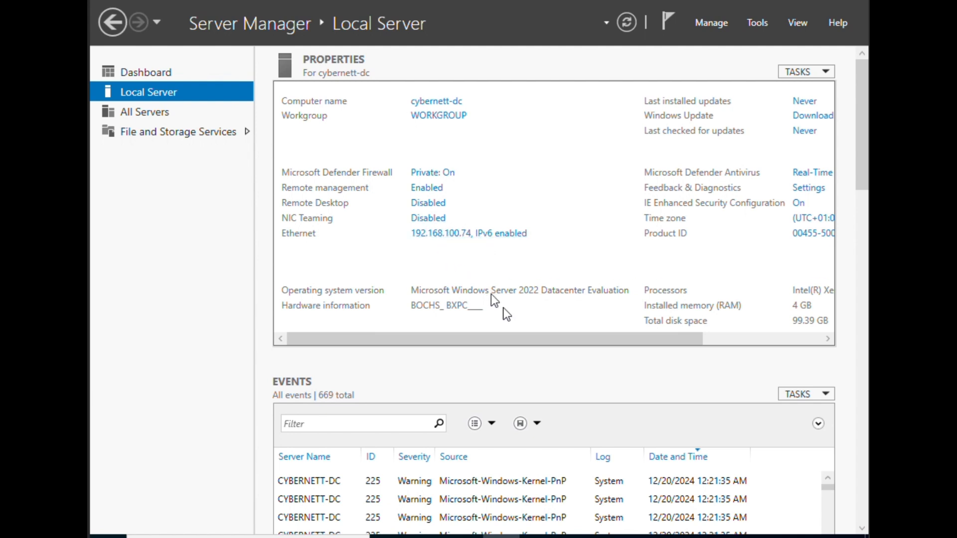
{"action": "left_click_drag", "start_coordinate": [540, 339], "coordinate": [778, 340]}
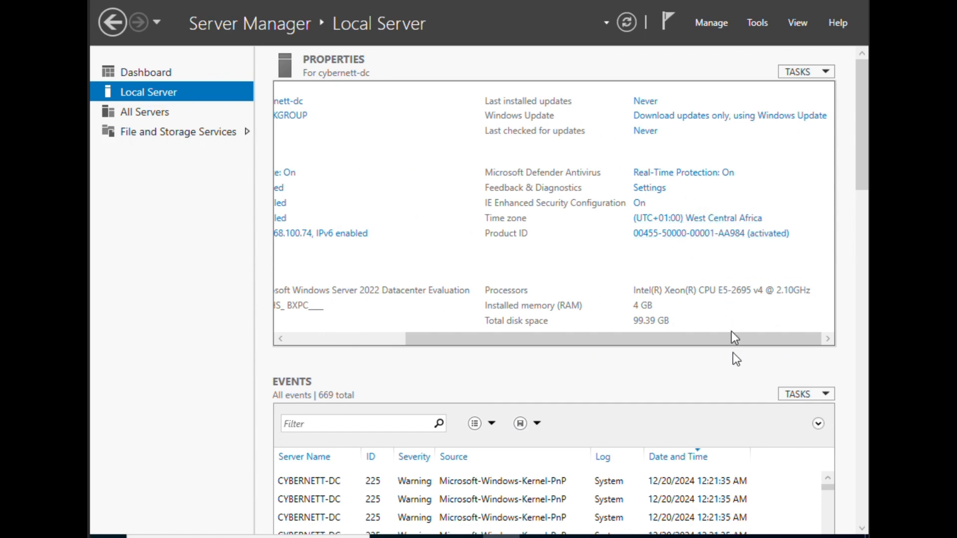
{"action": "left_click_drag", "start_coordinate": [734, 344], "coordinate": [243, 295]}
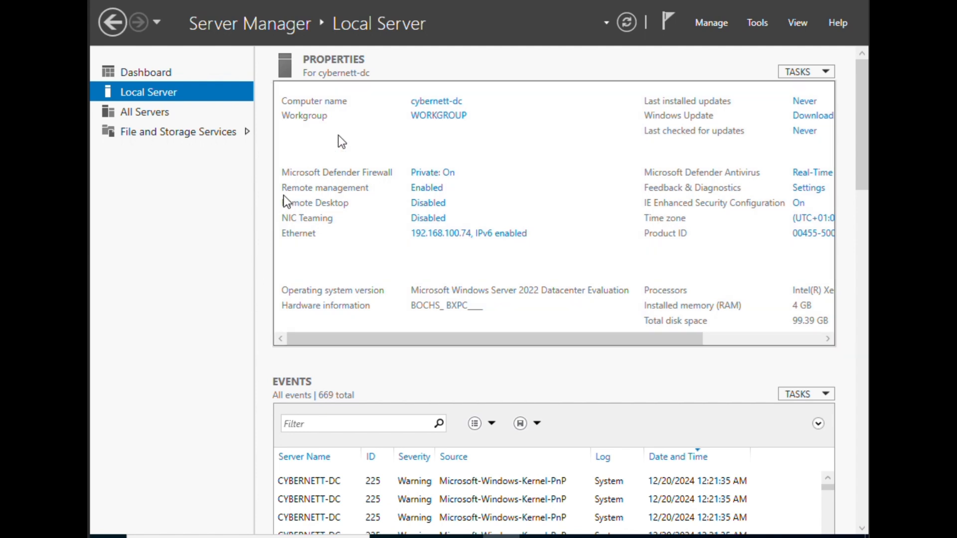
- Launch Add Roles and Features, keeping role-based installation and cybernett-dc as destination server
{"action": "left_click", "coordinate": [149, 70]}
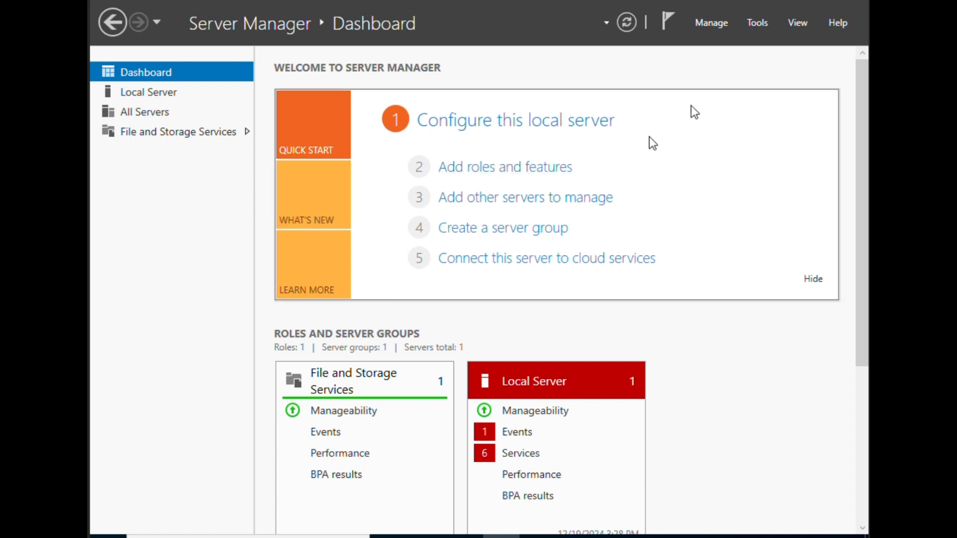
{"action": "left_click", "coordinate": [713, 22]}
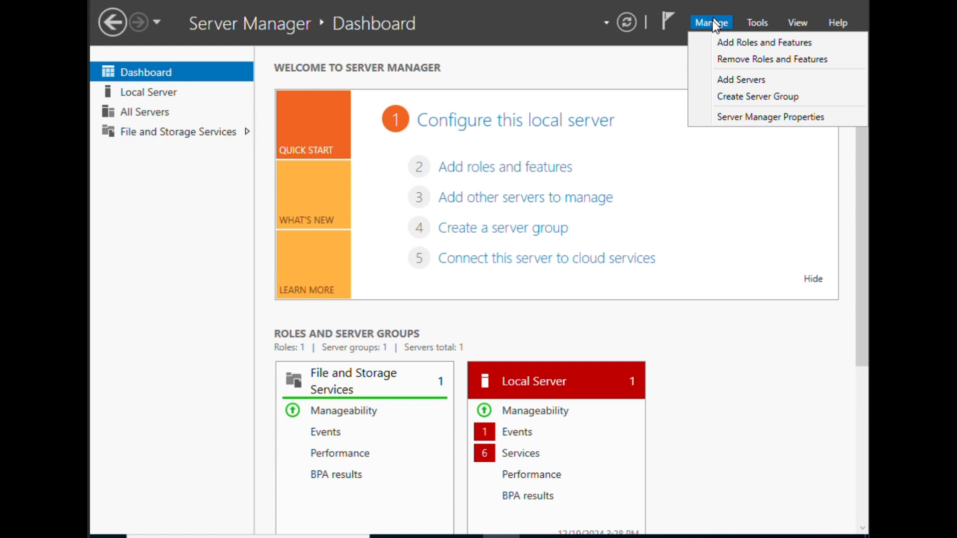
{"action": "left_click", "coordinate": [768, 42]}
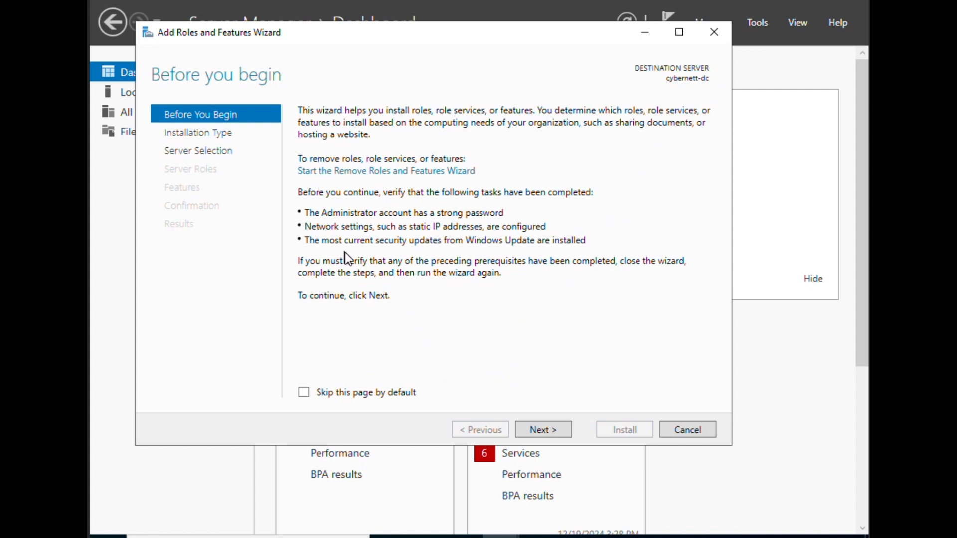
{"action": "left_click", "coordinate": [551, 431]}
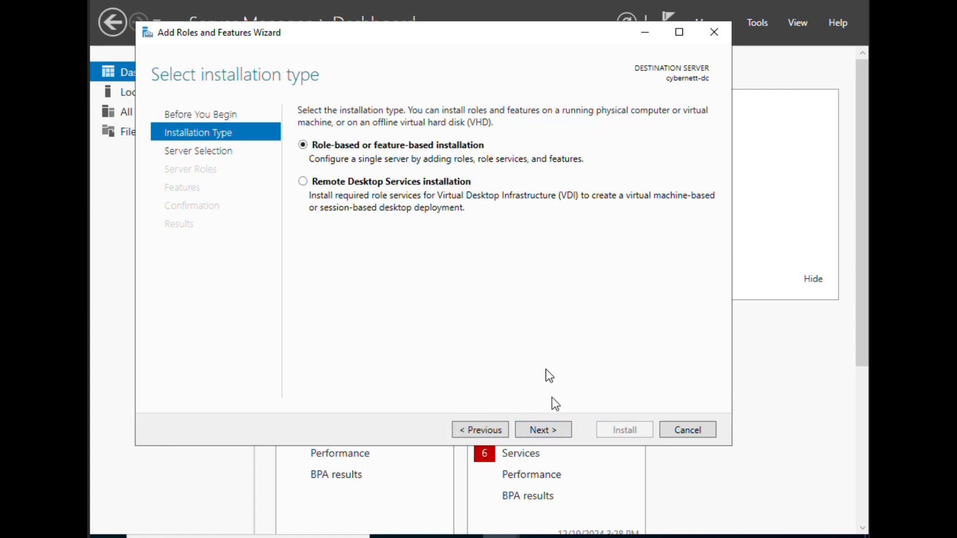
{"action": "left_click", "coordinate": [546, 428]}
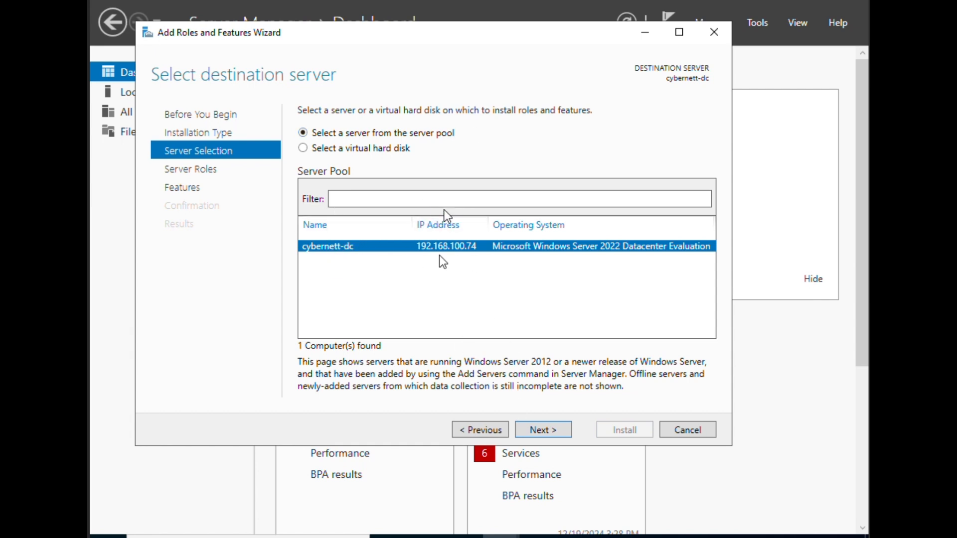
{"action": "left_click", "coordinate": [545, 431]}
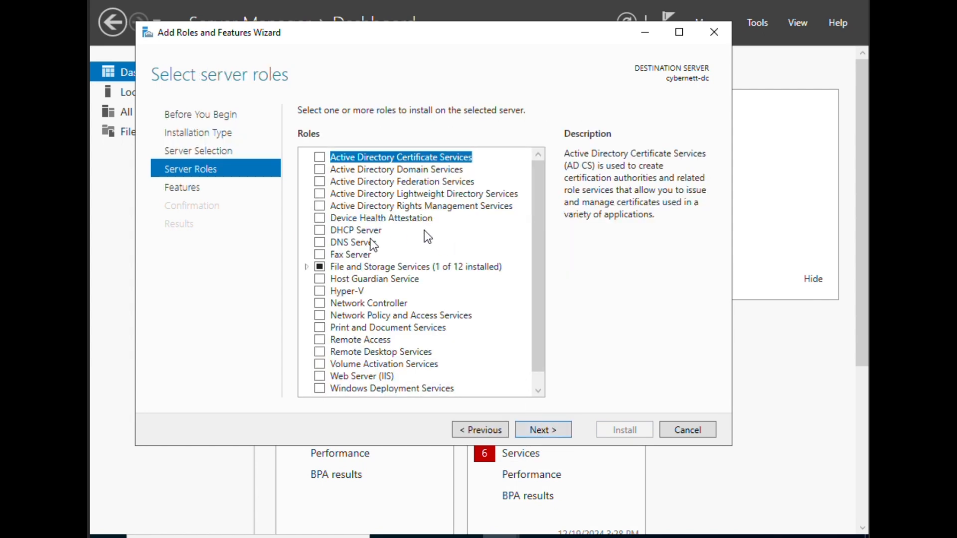
- Select Active Directory Domain Services and DNS Server with their required features; keep default features
{"action": "left_click", "coordinate": [324, 171]}
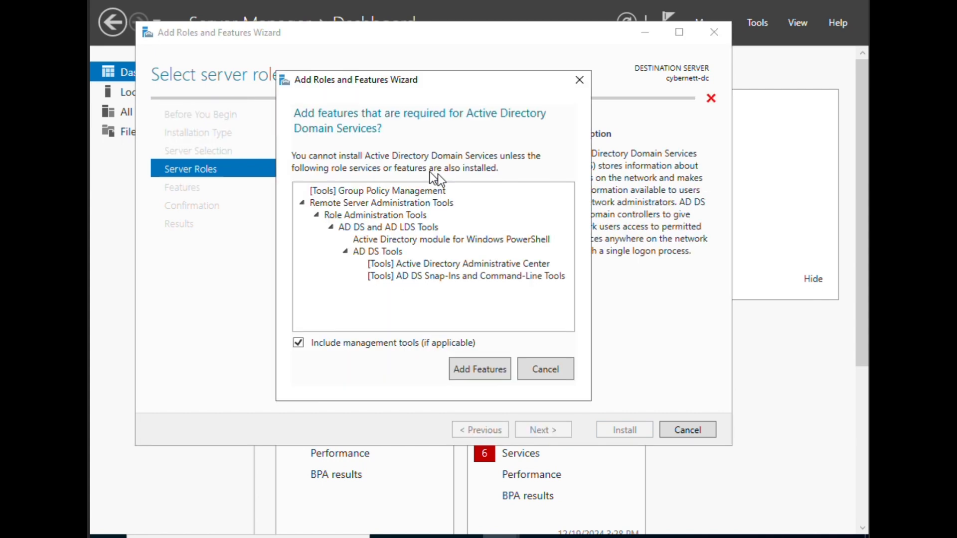
{"action": "left_click", "coordinate": [491, 374]}
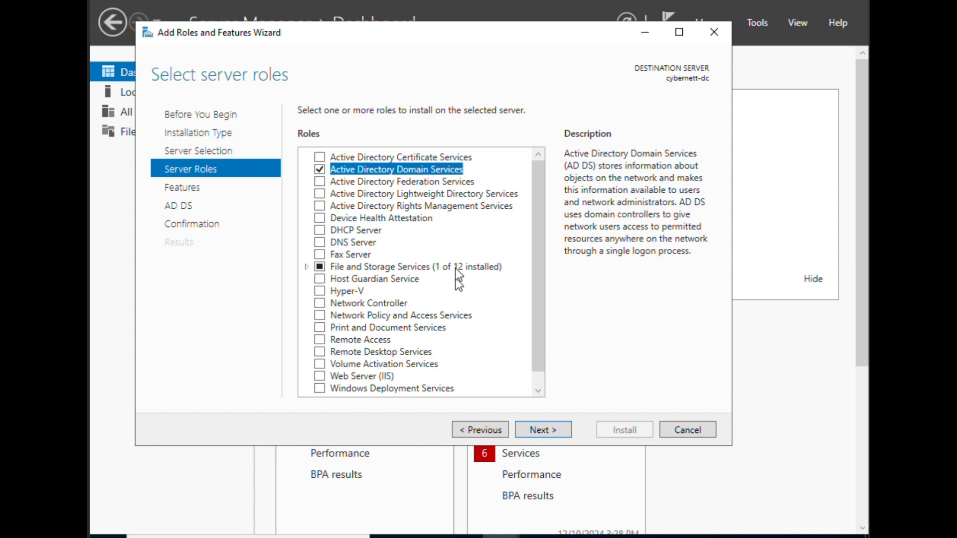
{"action": "left_click", "coordinate": [320, 243]}
{"action": "left_click", "coordinate": [479, 361]}
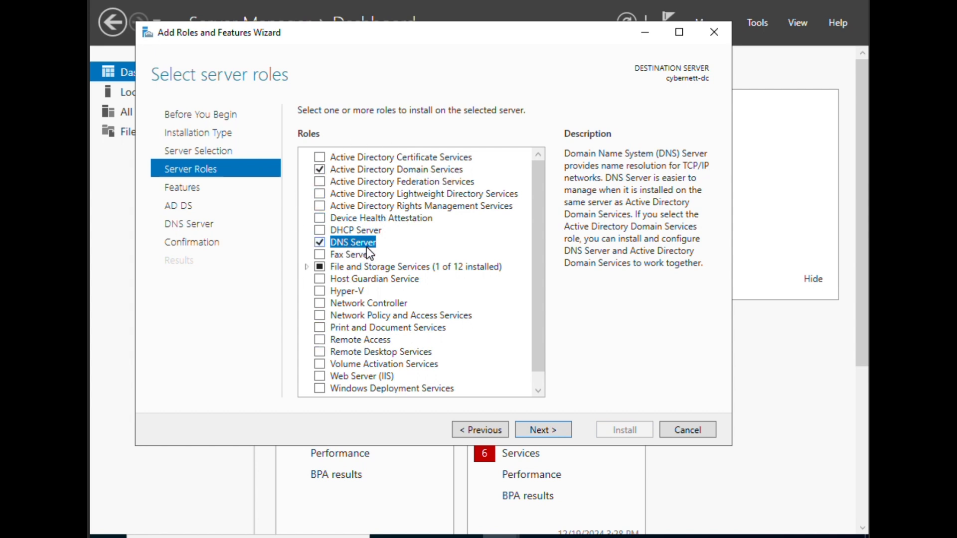
{"action": "left_click", "coordinate": [538, 433]}
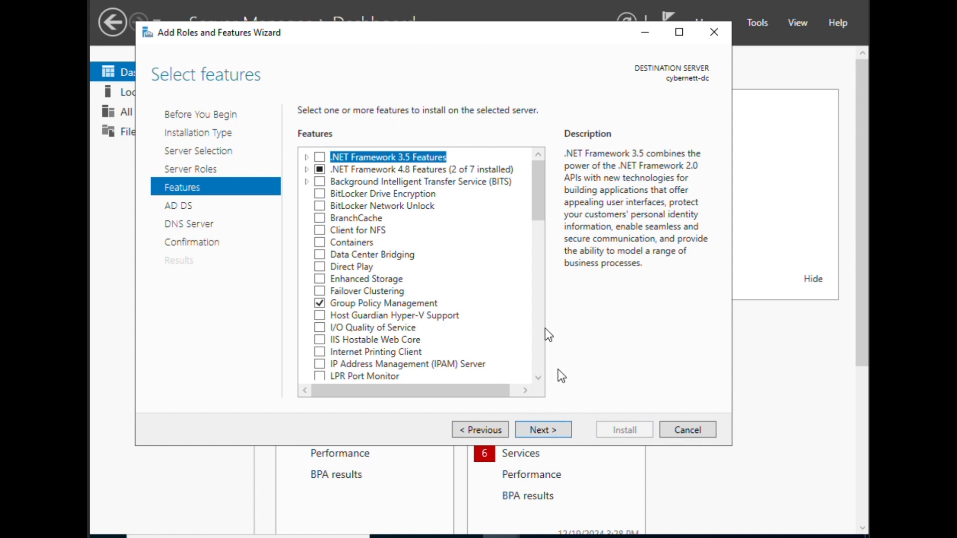
{"action": "left_click", "coordinate": [533, 428]}
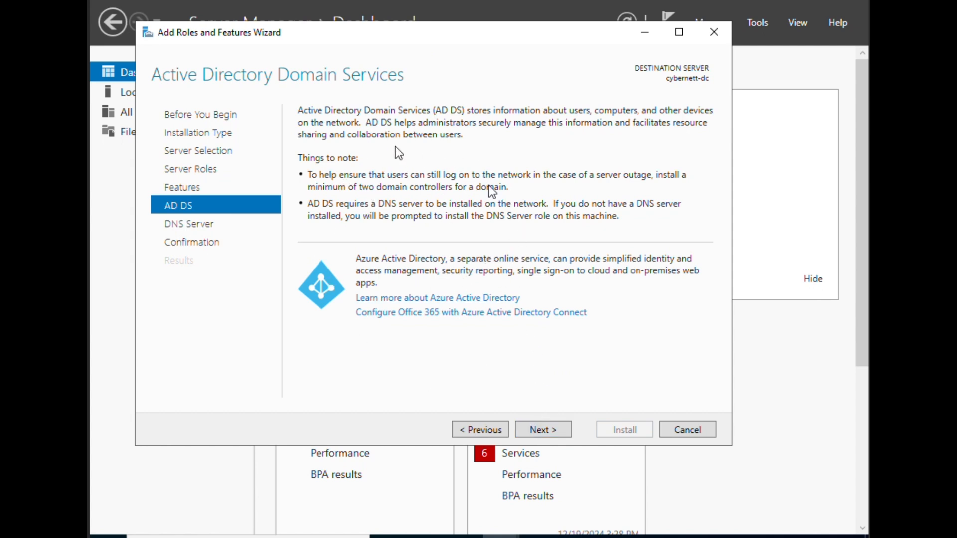
- Pass the AD DS and DNS info pages, decline automatic restart, and install the roles
{"action": "left_click", "coordinate": [548, 438]}
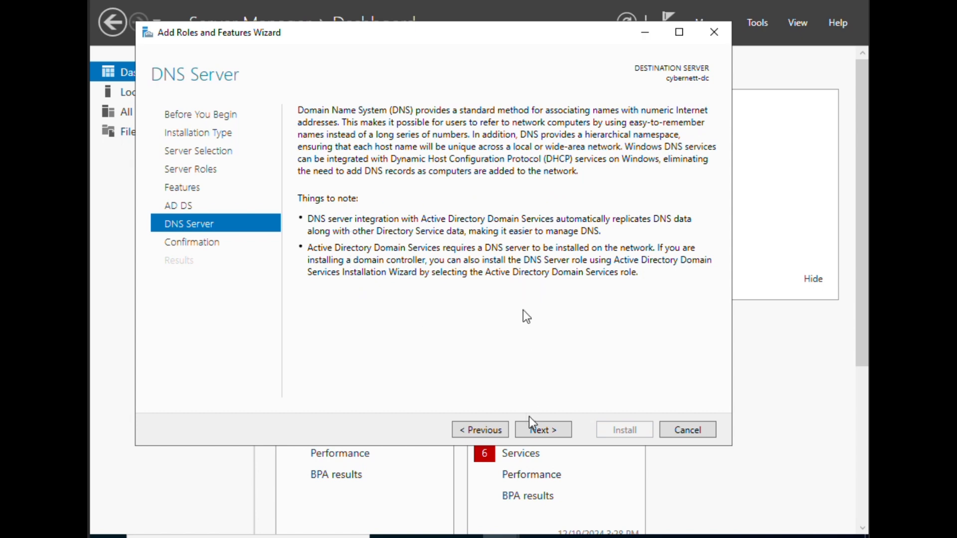
{"action": "left_click", "coordinate": [541, 430]}
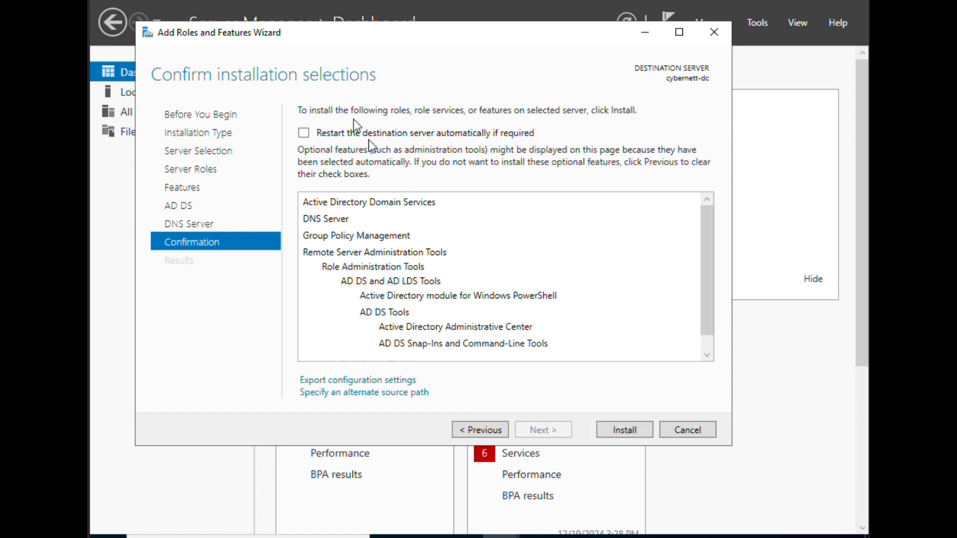
{"action": "left_click", "coordinate": [303, 133]}
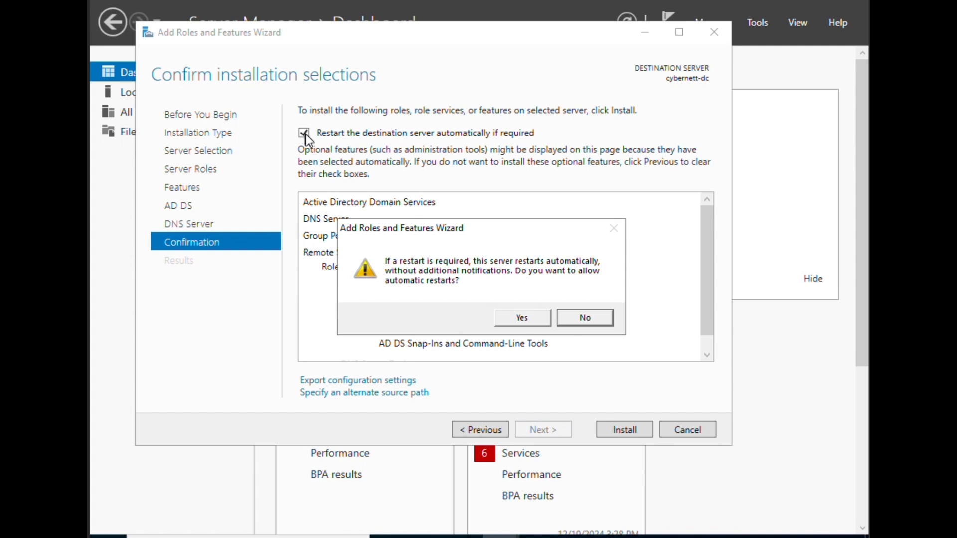
{"action": "left_click", "coordinate": [306, 134]}
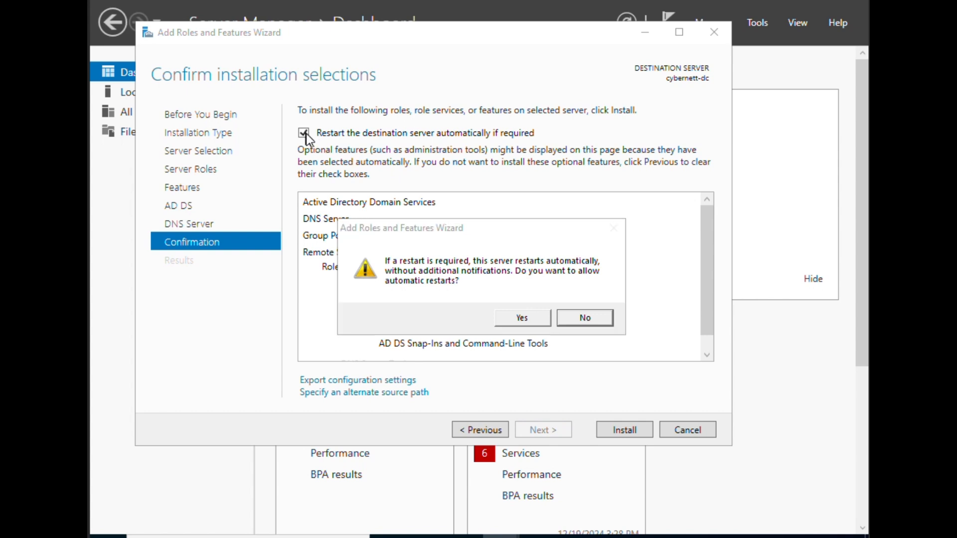
{"action": "left_click", "coordinate": [587, 318]}
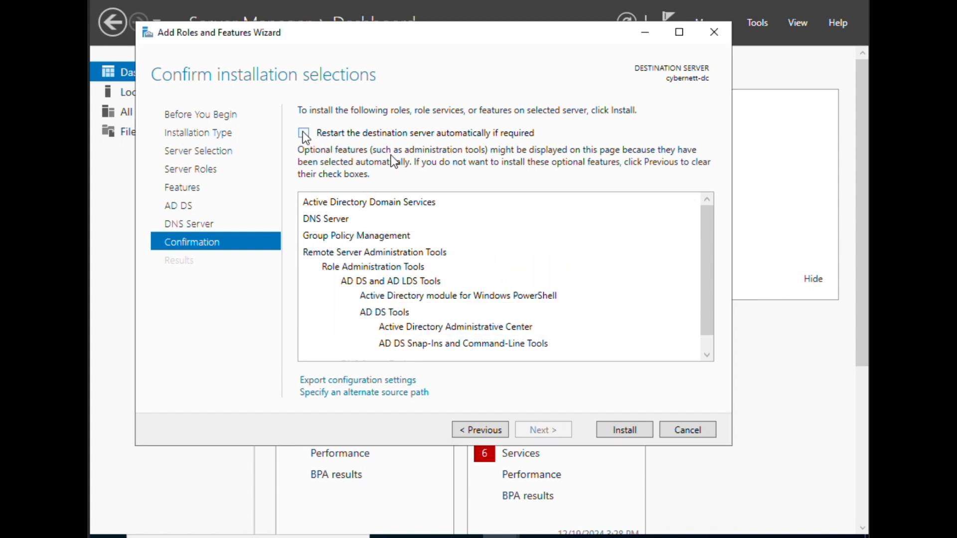
{"action": "left_click", "coordinate": [619, 431]}
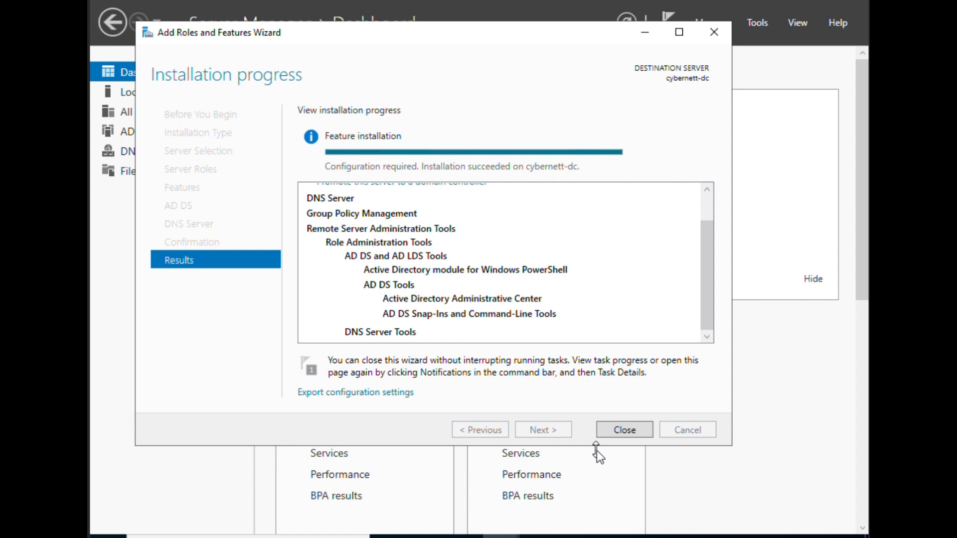
- Close the finished wizard and open notifications showing the pending domain controller promotion
{"action": "left_click", "coordinate": [637, 427]}
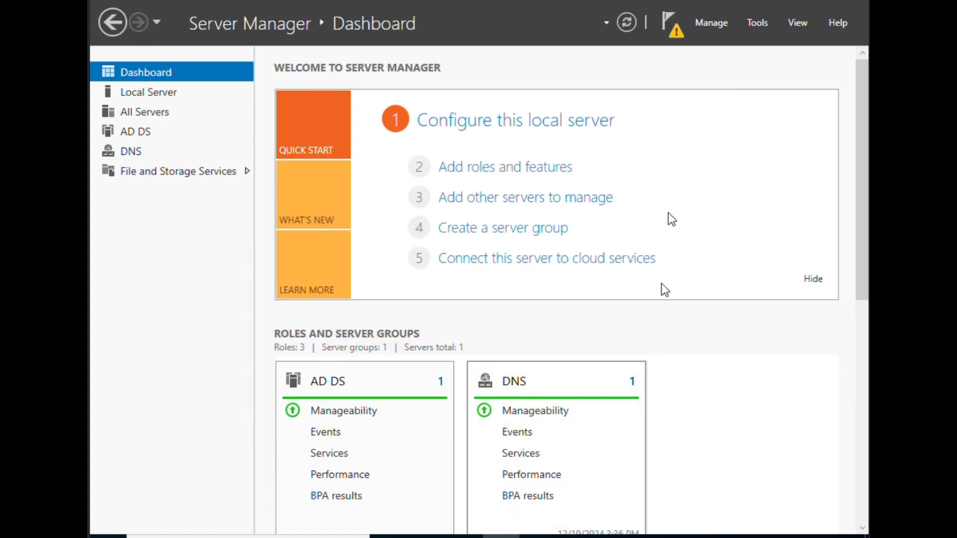
{"action": "left_click", "coordinate": [673, 33]}
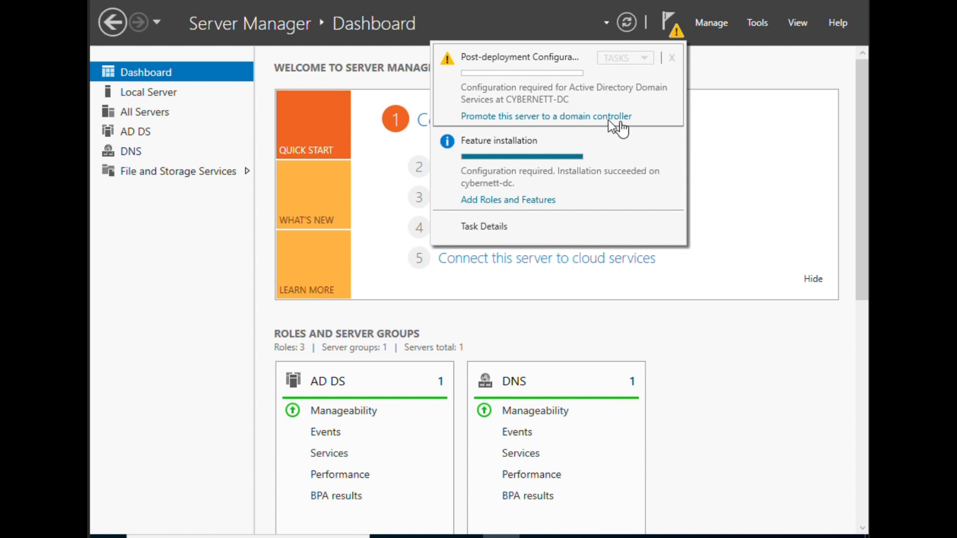
- Promote the server as a new forest with root domain testing.local and advance to Domain Controller Options
{"action": "left_click", "coordinate": [549, 116]}
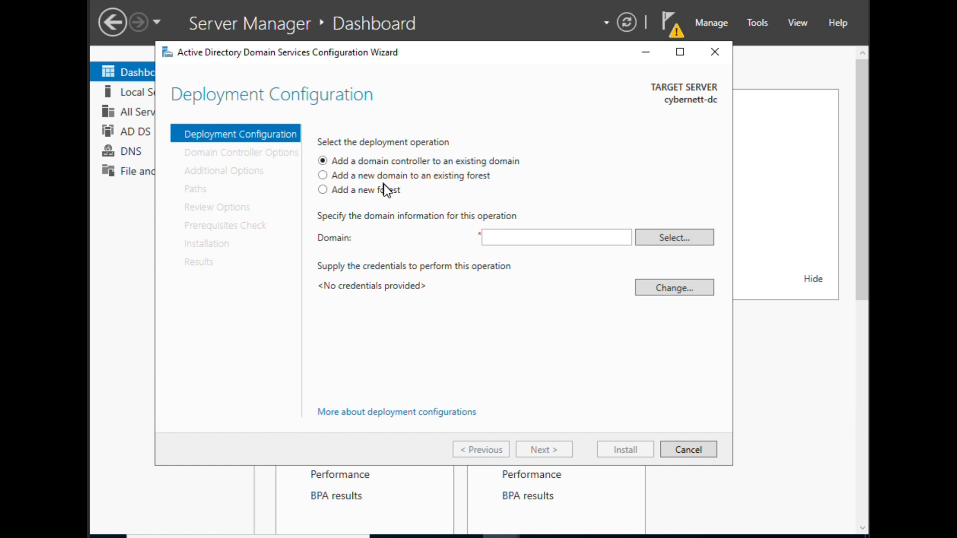
{"action": "left_click", "coordinate": [322, 191]}
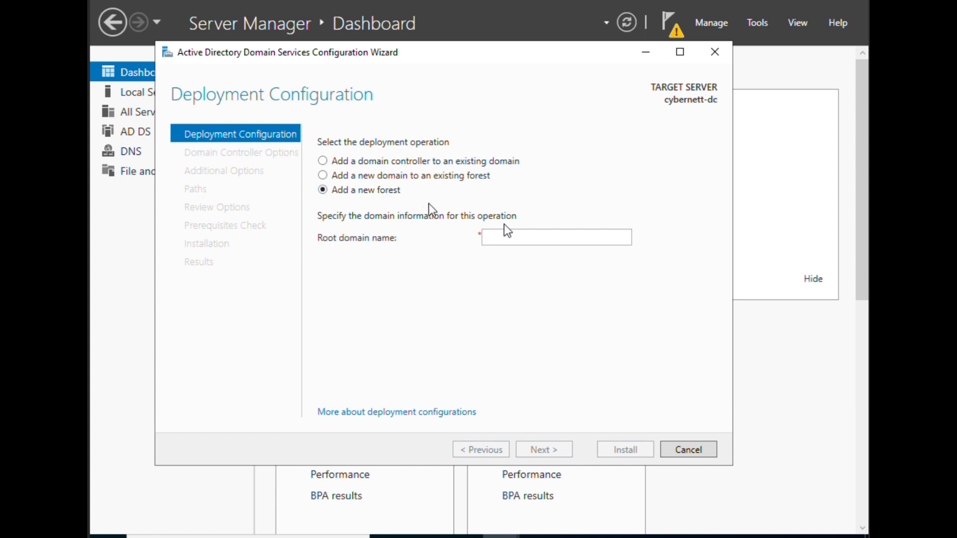
{"action": "left_click", "coordinate": [561, 238]}
{"action": "type", "text": "testing"}
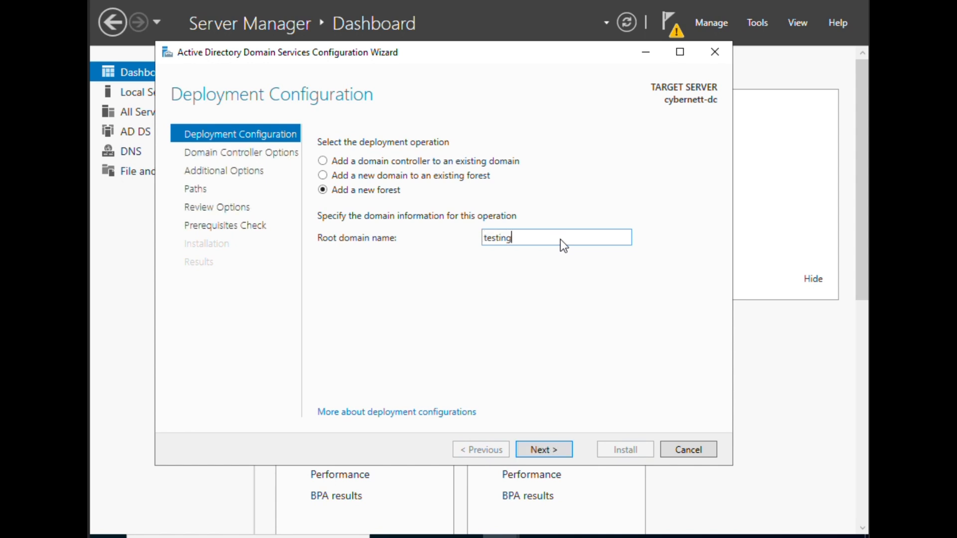
{"action": "type", "text": ".local"}
{"action": "left_click", "coordinate": [558, 449]}
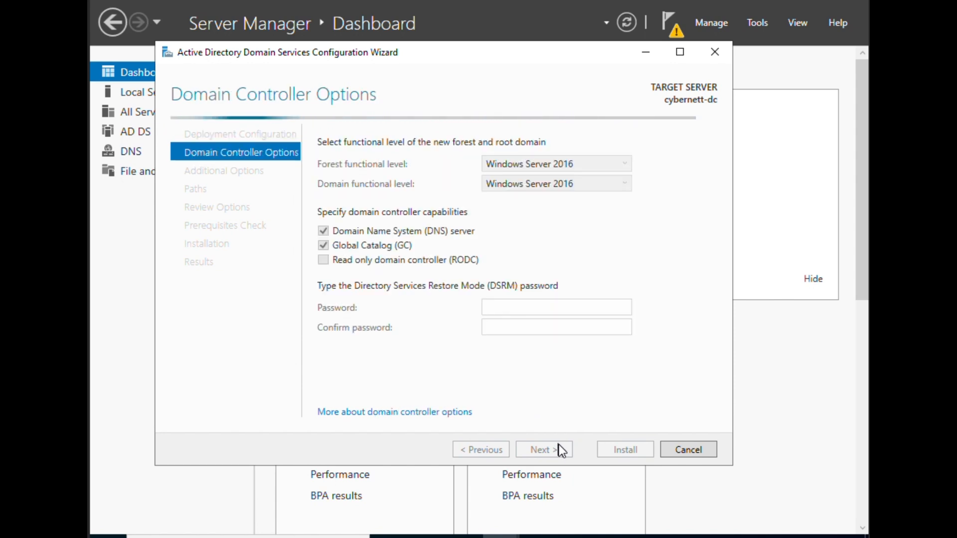
- Enter and confirm the Directory Services Restore Mode password, then advance to DNS Options without delegation
{"action": "left_click", "coordinate": [521, 309]}
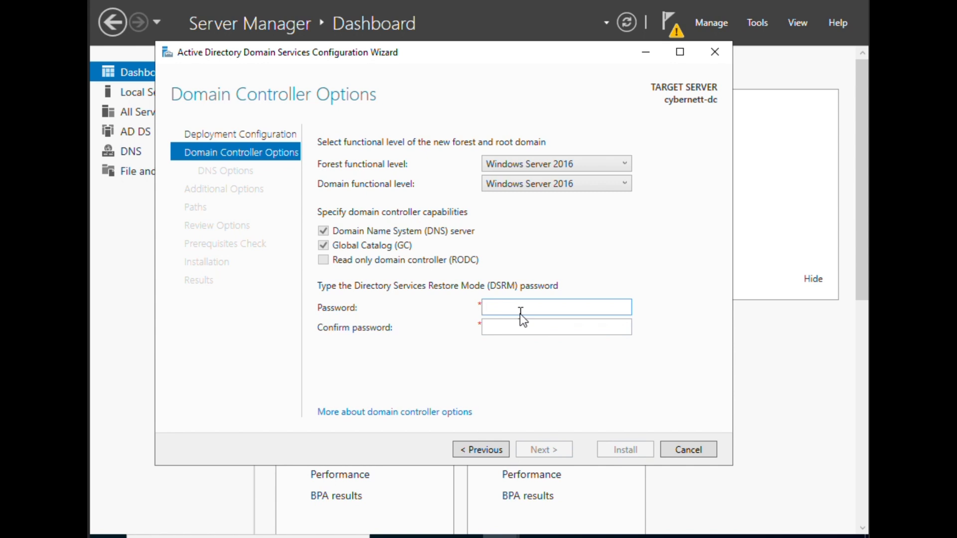
{"action": "type", "text": "Pas"}
{"action": "left_click", "coordinate": [523, 328]}
{"action": "type", "text": "Pa"}
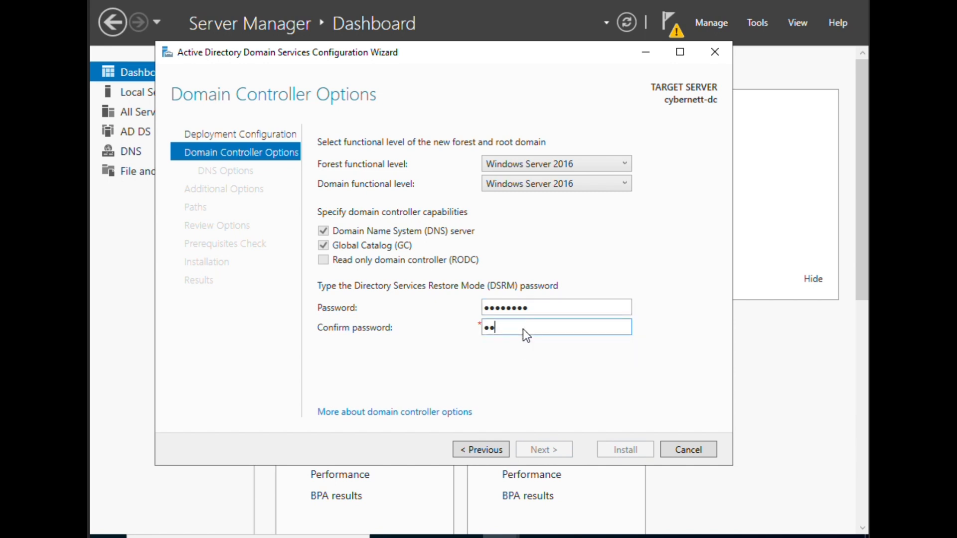
{"action": "type", "text": "ssw0rd"}
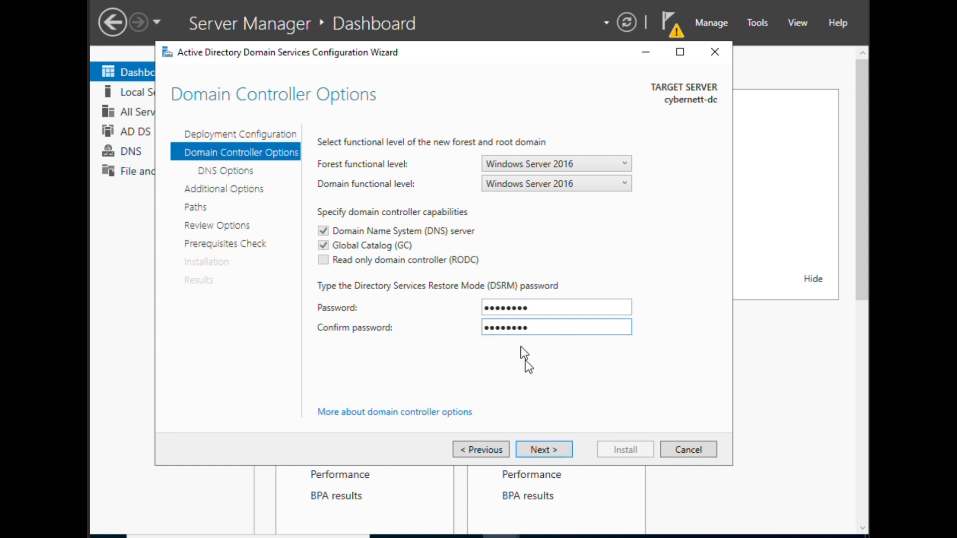
{"action": "left_click", "coordinate": [539, 450]}
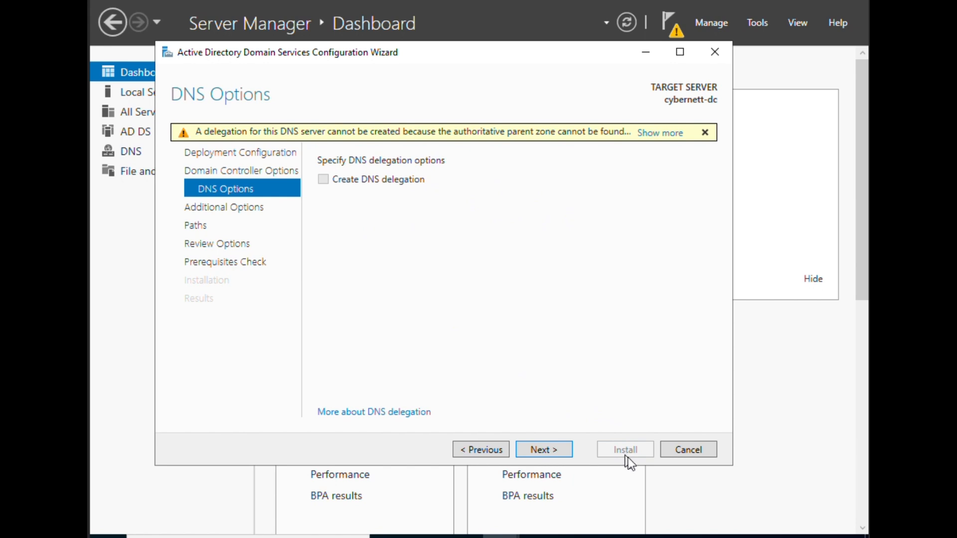
- Accept the DNS options, NetBIOS name TESTING and default folder paths, then run the prerequisites check
{"action": "left_click", "coordinate": [551, 449]}
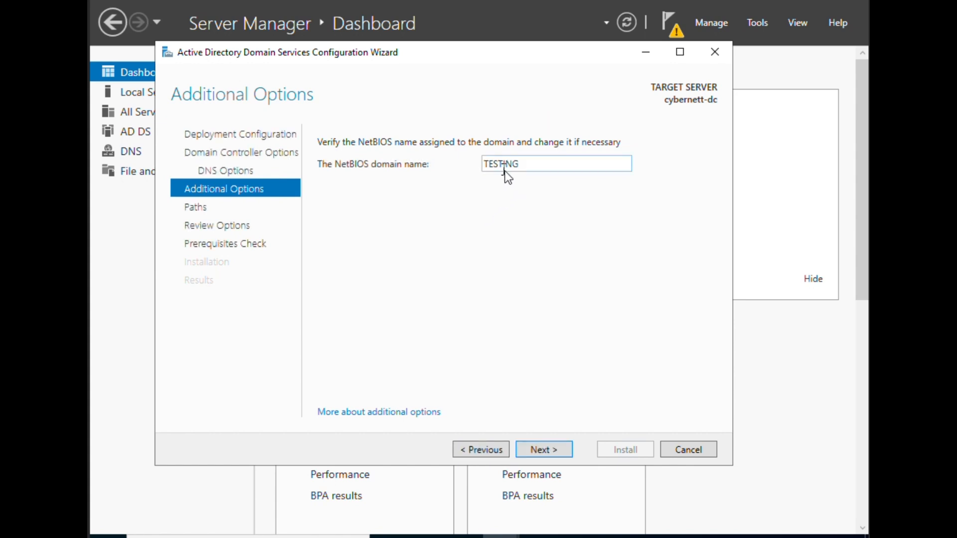
{"action": "left_click", "coordinate": [545, 459]}
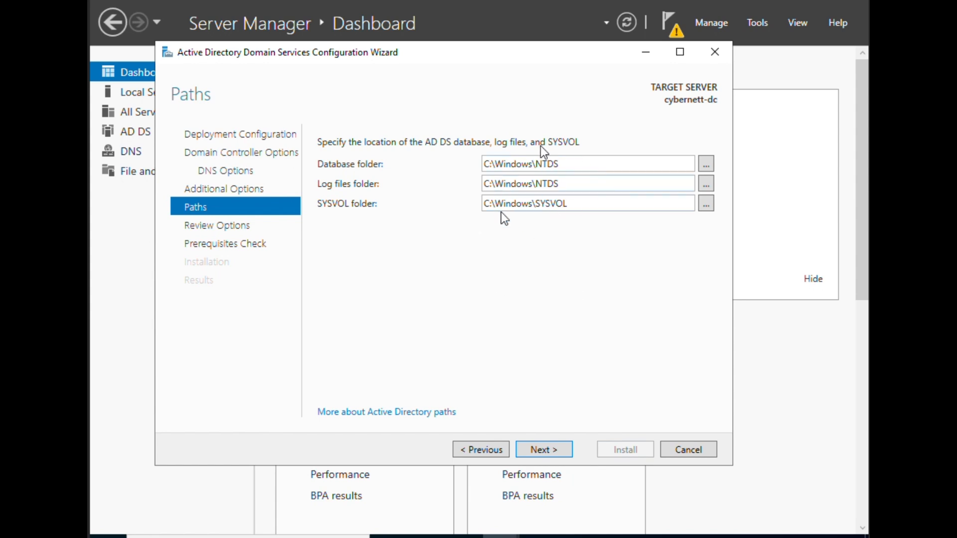
{"action": "left_click", "coordinate": [555, 451]}
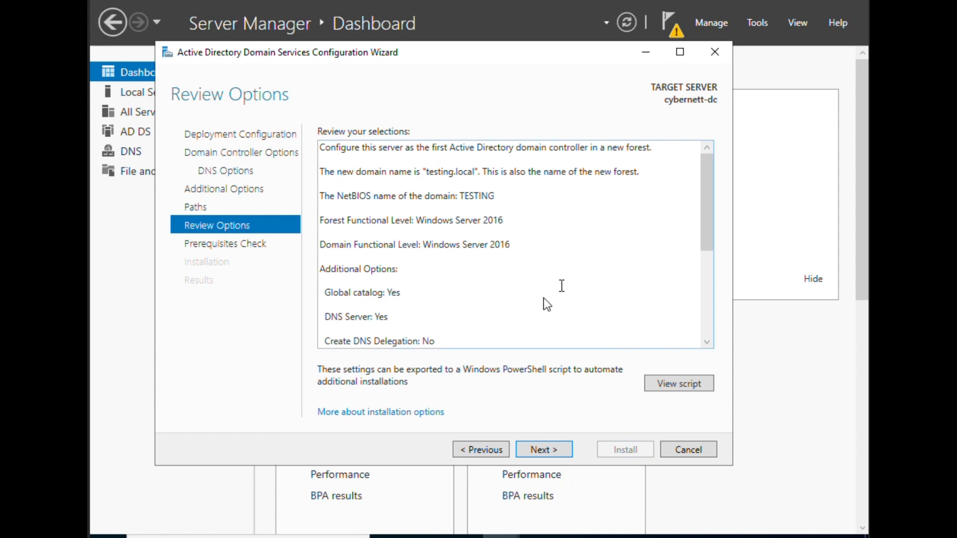
{"action": "scroll", "coordinate": [472, 243], "scroll_direction": "down", "scroll_amount": 5}
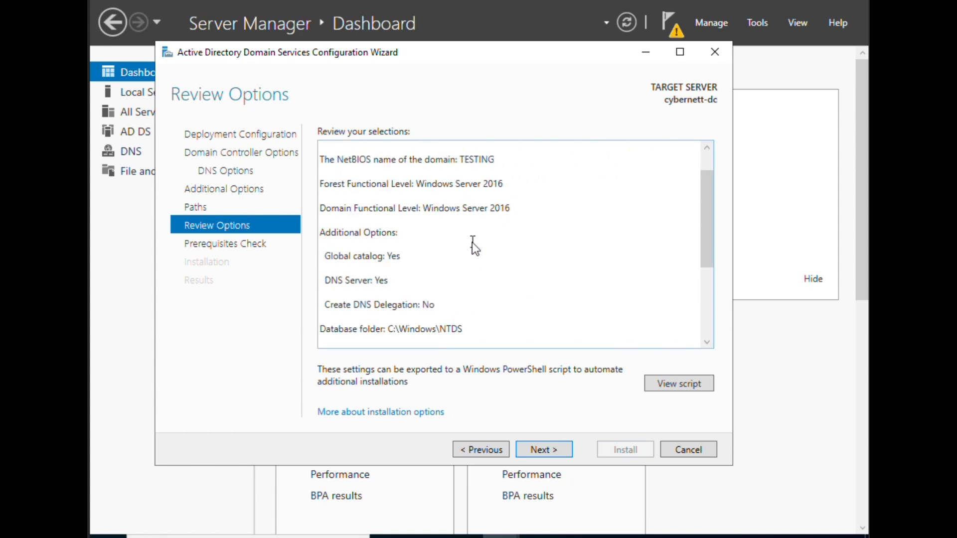
{"action": "left_click", "coordinate": [543, 449]}
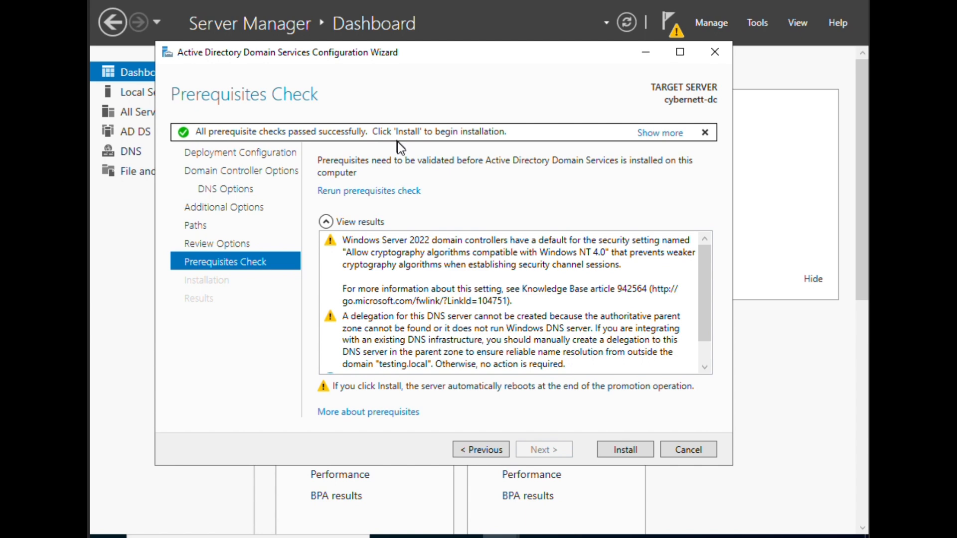
- Review the passing prerequisite results and install AD DS on cybernett-dc
{"action": "scroll", "coordinate": [410, 292], "scroll_direction": "down", "scroll_amount": 1}
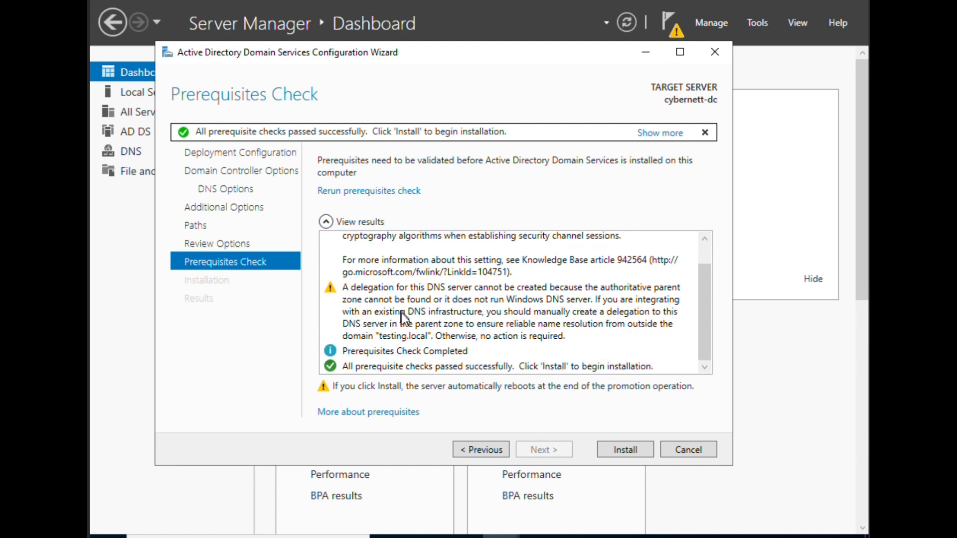
{"action": "scroll", "coordinate": [404, 318], "scroll_direction": "up", "scroll_amount": 1}
{"action": "scroll", "coordinate": [405, 304], "scroll_direction": "down", "scroll_amount": 1}
{"action": "scroll", "coordinate": [418, 303], "scroll_direction": "up", "scroll_amount": 1}
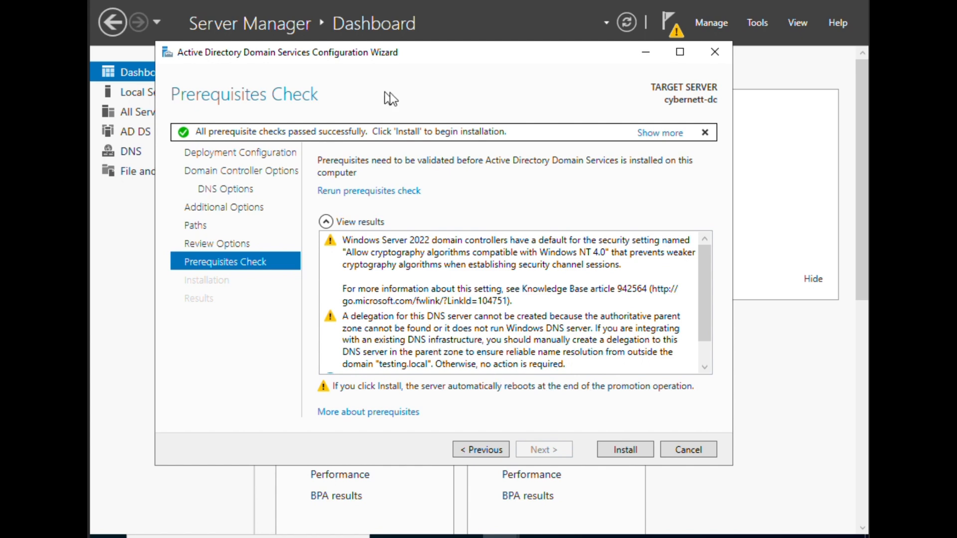
{"action": "left_click", "coordinate": [623, 454]}
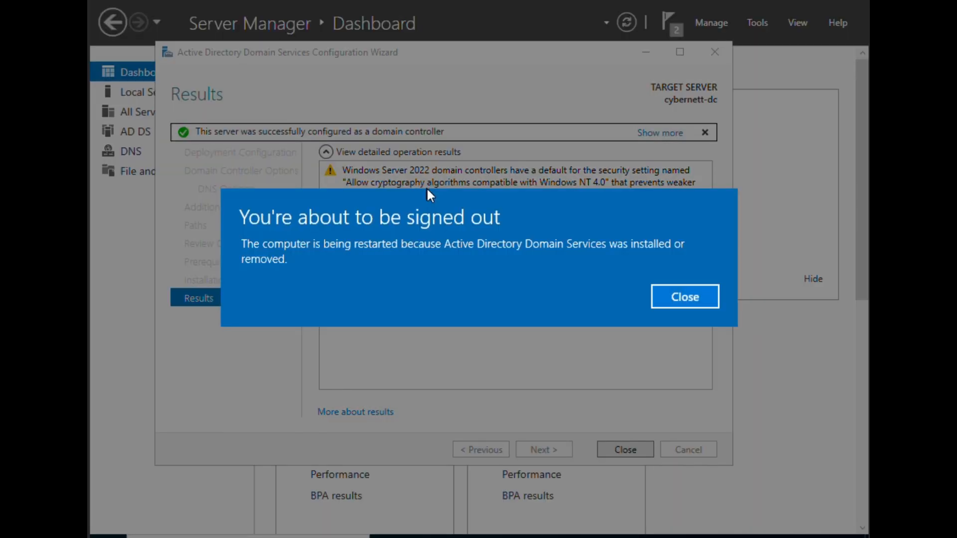
- Dismiss the sign-out notice and, after the restart, sign in with the Administrator password
{"action": "left_click", "coordinate": [684, 297]}
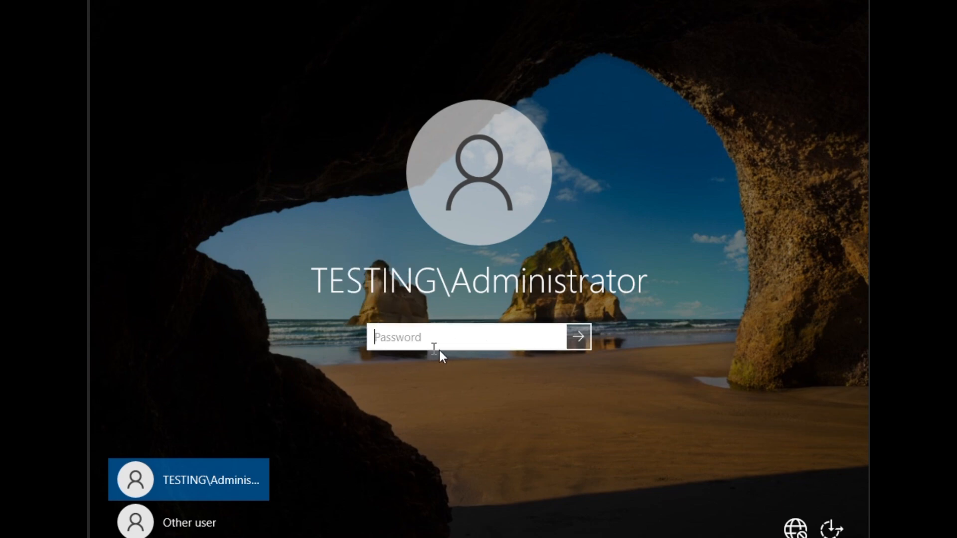
{"action": "type", "text": "********"}
{"action": "key", "text": "Return"}
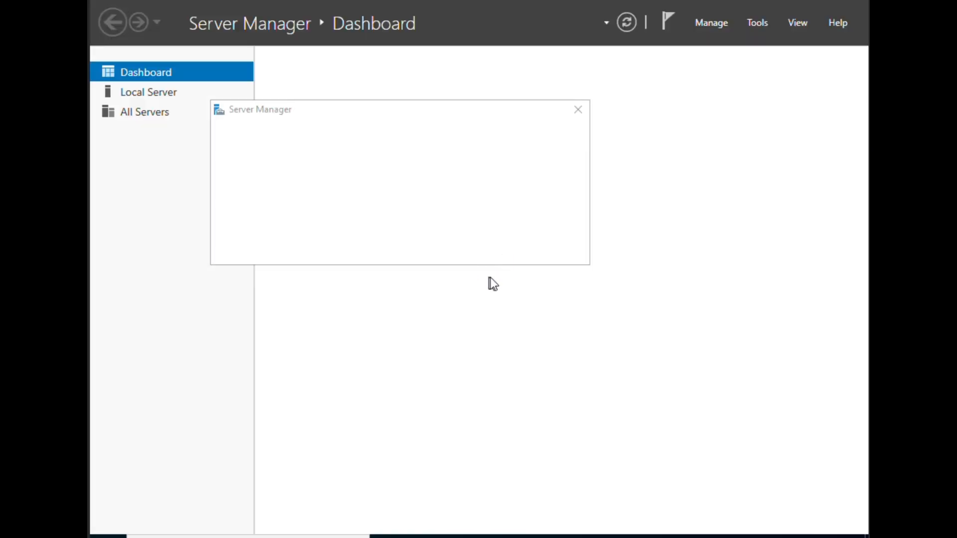
- Close the Admin Center pop-up and confirm on Local Server that cybernett-dc belongs to testing.local
{"action": "left_click", "coordinate": [582, 113]}
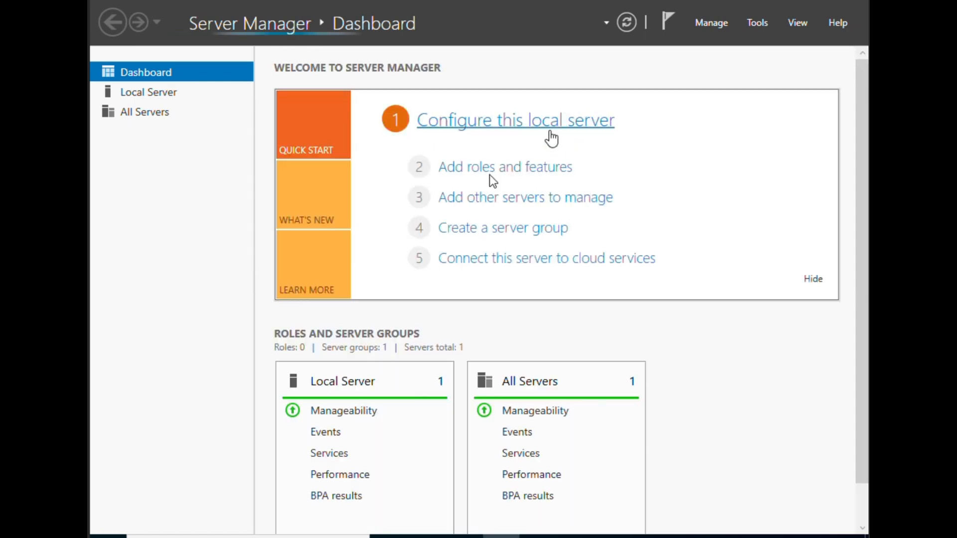
{"action": "left_click", "coordinate": [154, 96]}
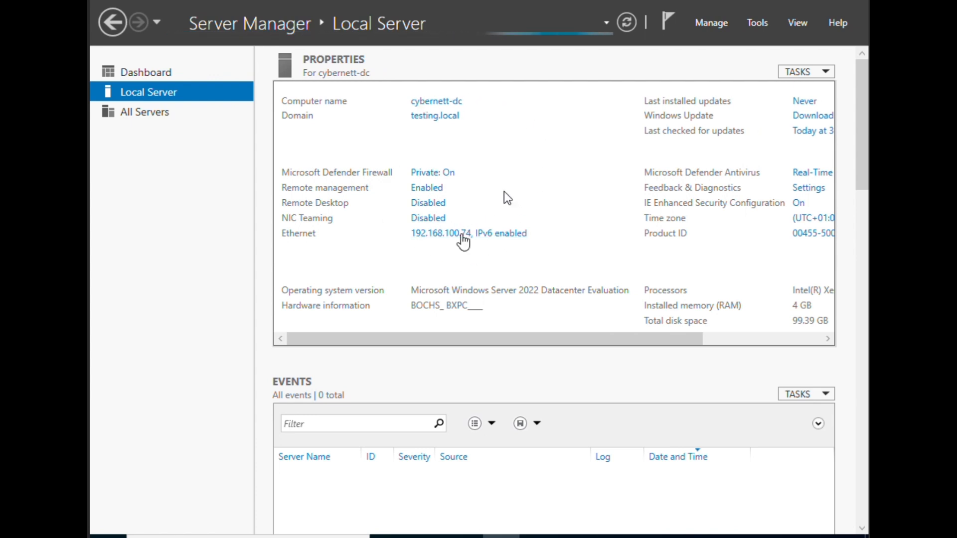
{"action": "left_click", "coordinate": [167, 73]}
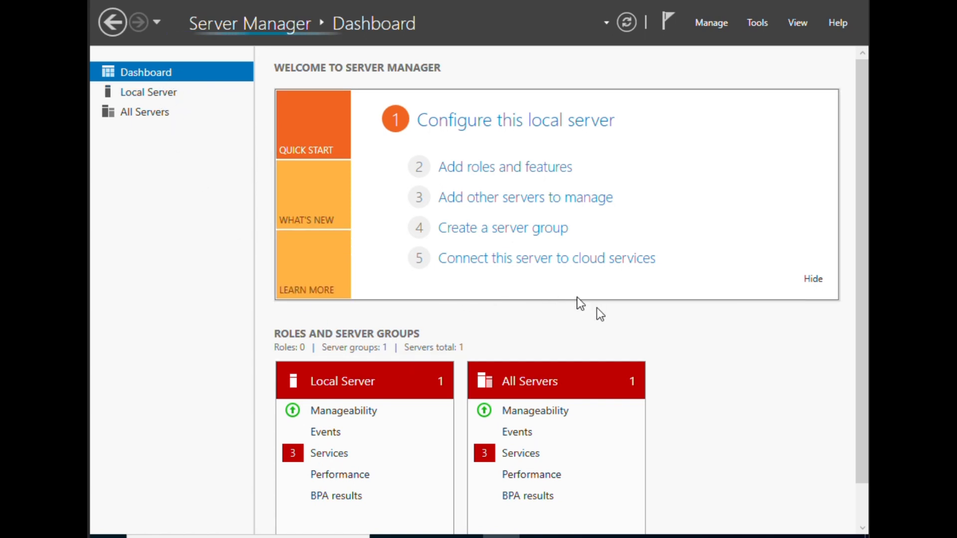
{"action": "scroll", "coordinate": [600, 309], "scroll_direction": "down", "scroll_amount": 2}
{"action": "left_click", "coordinate": [157, 94]}
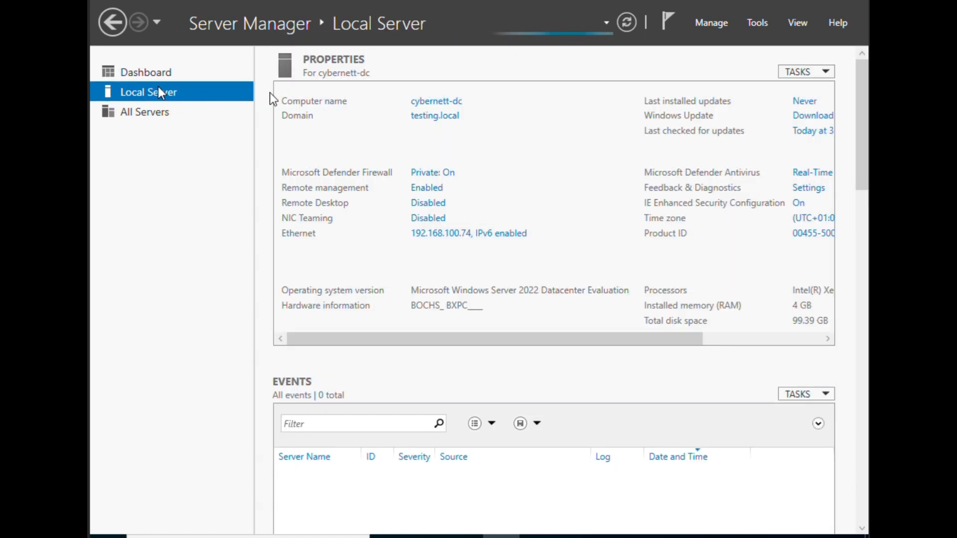
{"action": "left_click", "coordinate": [755, 25]}
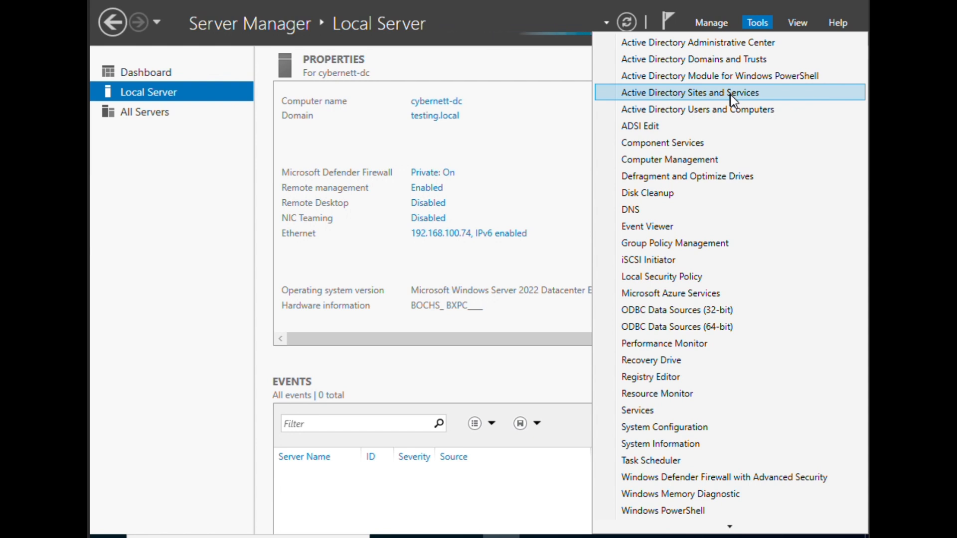
- Check that testing.local appears in Active Directory Users and Computers, then close it
{"action": "left_click", "coordinate": [686, 111]}
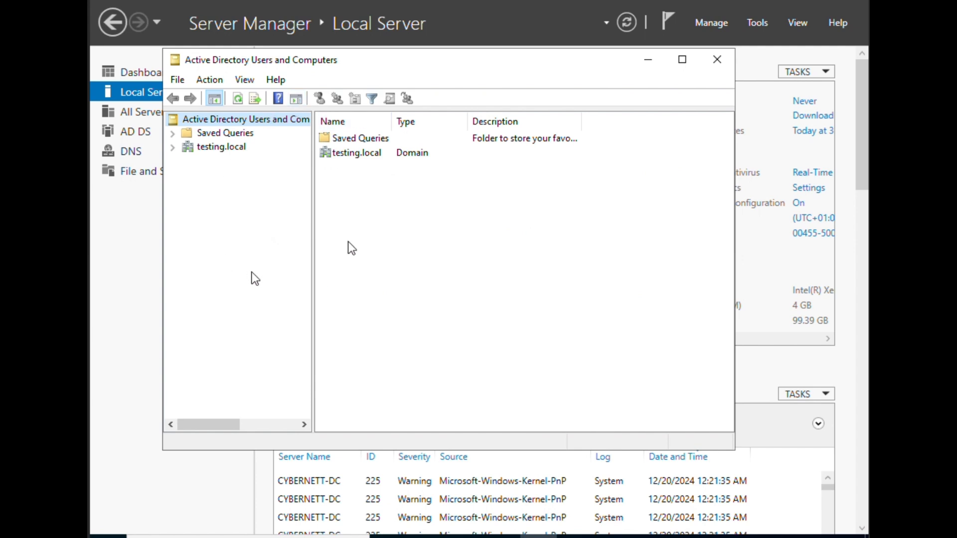
{"action": "left_click", "coordinate": [713, 59]}
{"action": "left_click", "coordinate": [713, 23]}
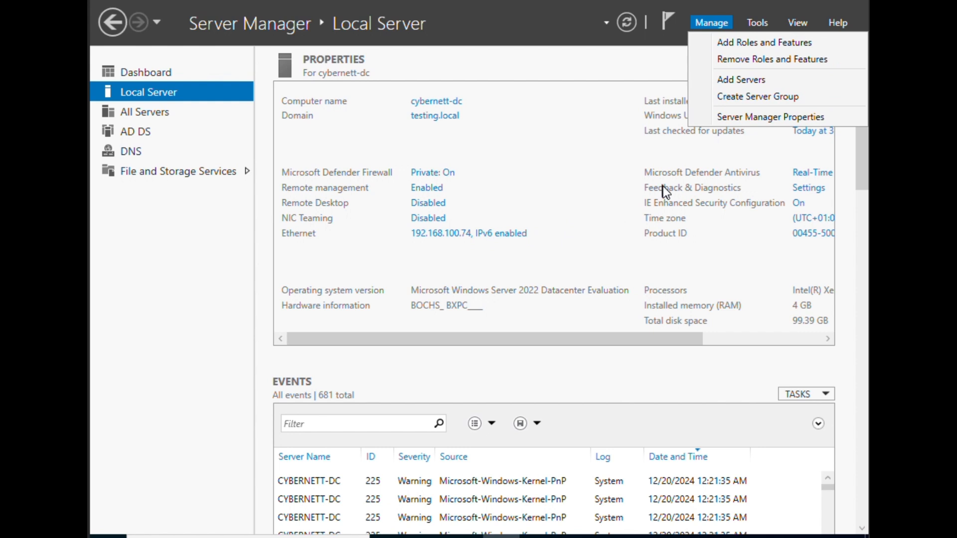
- Review and close Server Manager Properties, then scroll the Local Server details to time zone and Ethernet
{"action": "left_click", "coordinate": [751, 118]}
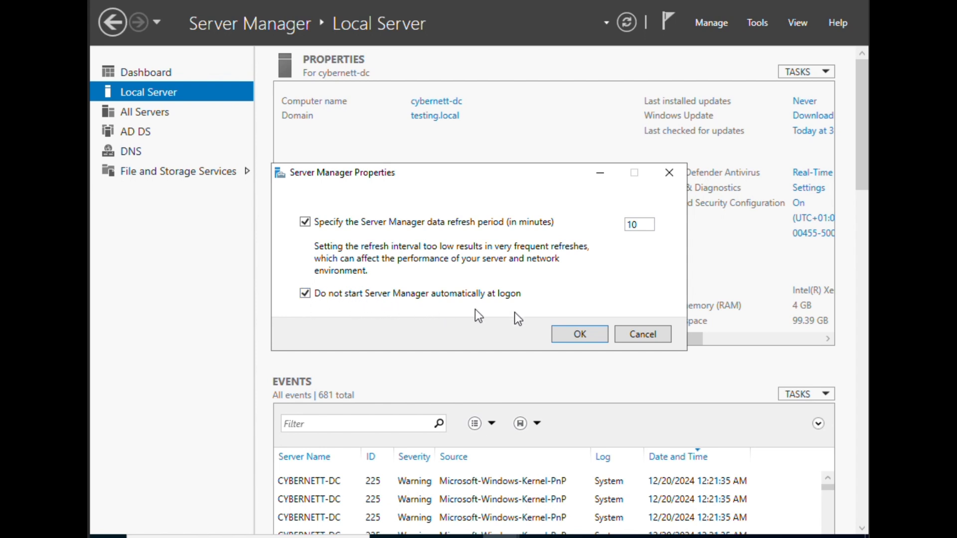
{"action": "left_click", "coordinate": [587, 333]}
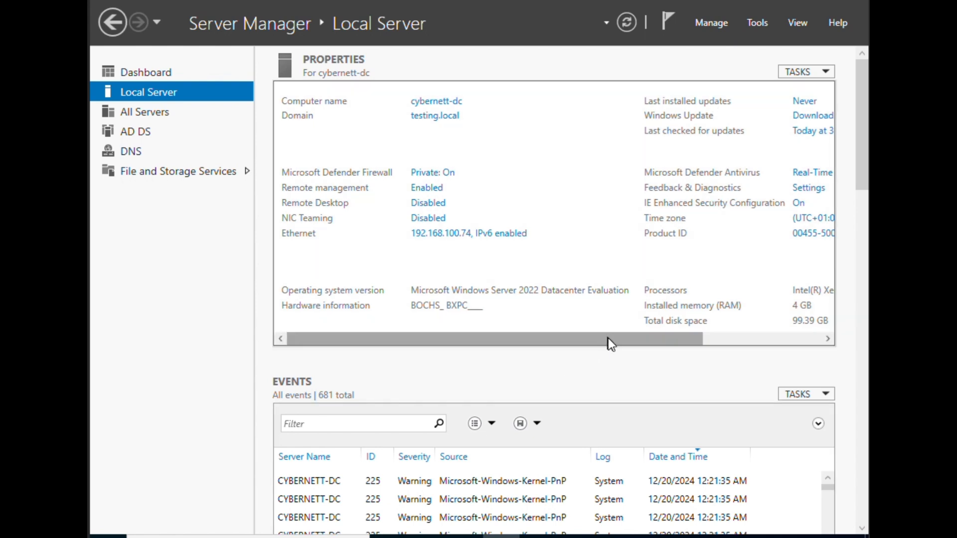
{"action": "left_click_drag", "start_coordinate": [608, 339], "coordinate": [267, 325]}
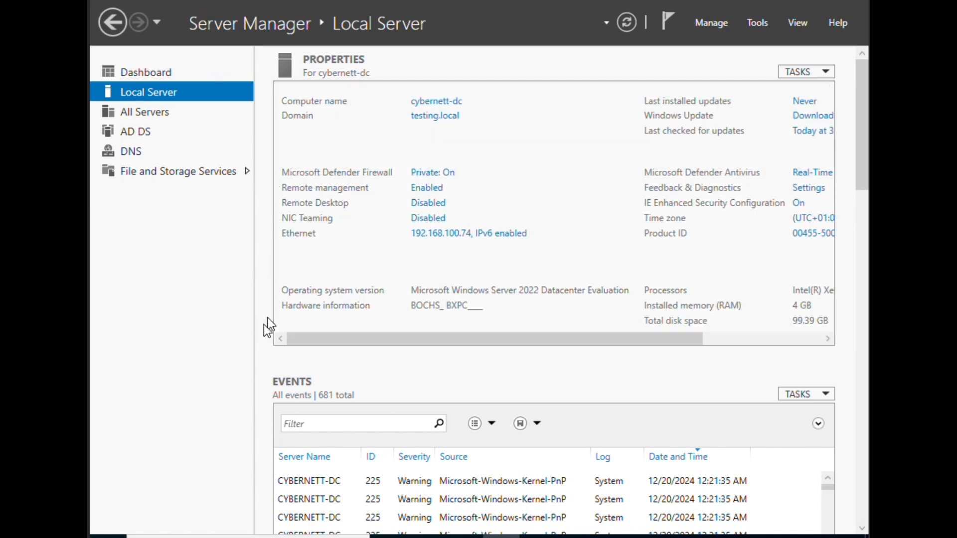